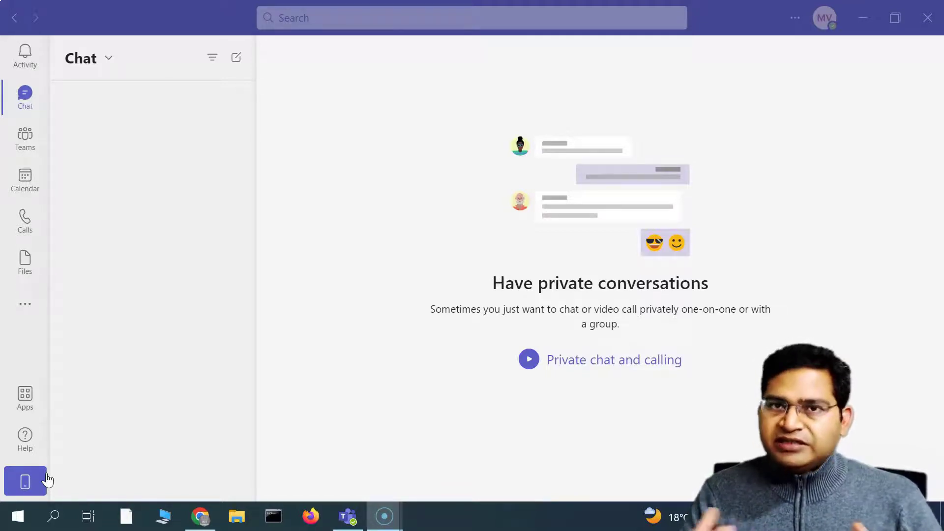
- Open the management page of the RCV Academy team to view its owners, members and guests
left_click(52, 473)
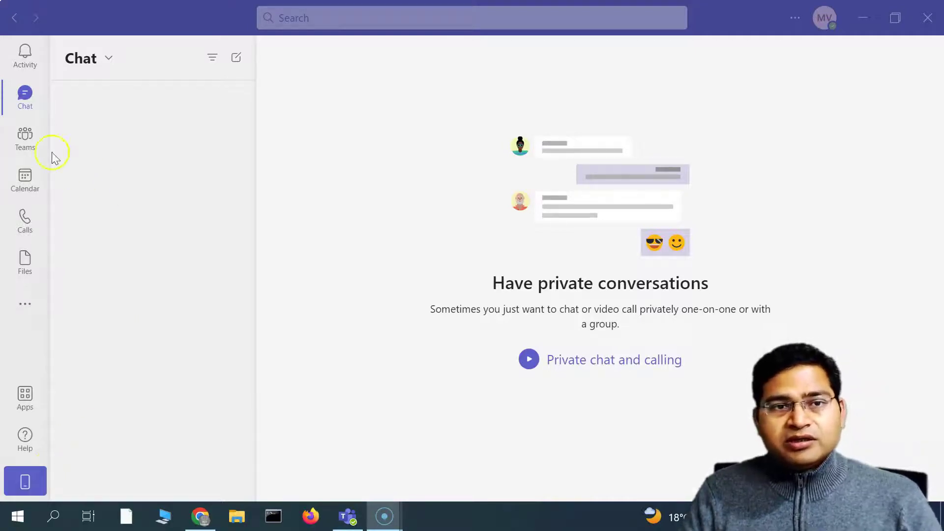
left_click(32, 143)
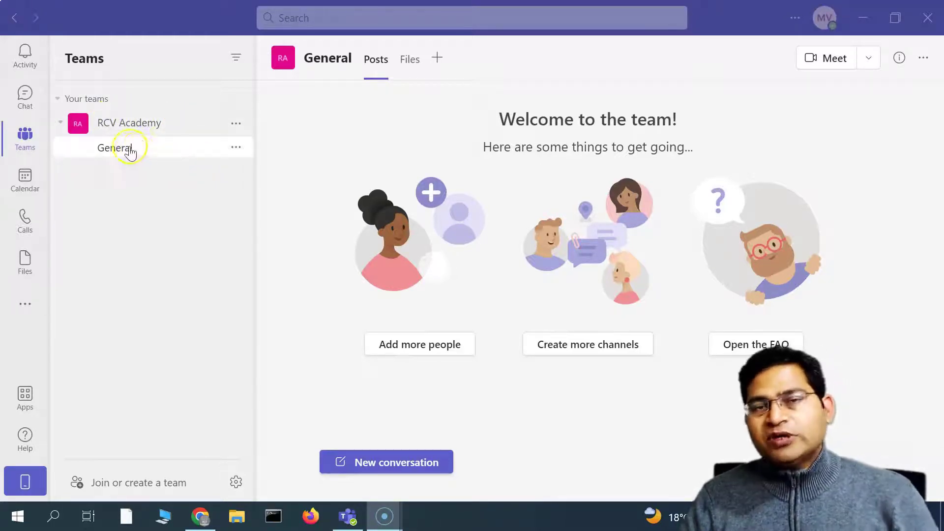
left_click(127, 127)
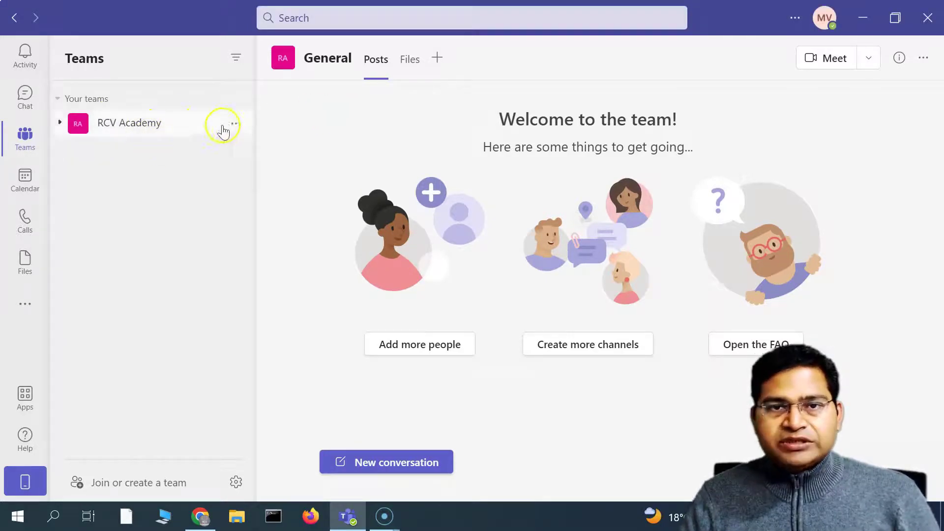
left_click(238, 125)
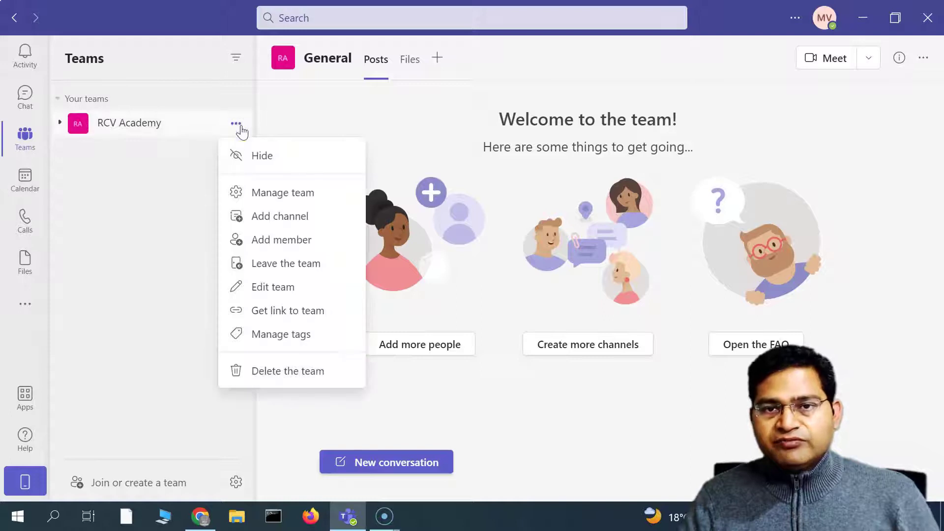
left_click(287, 192)
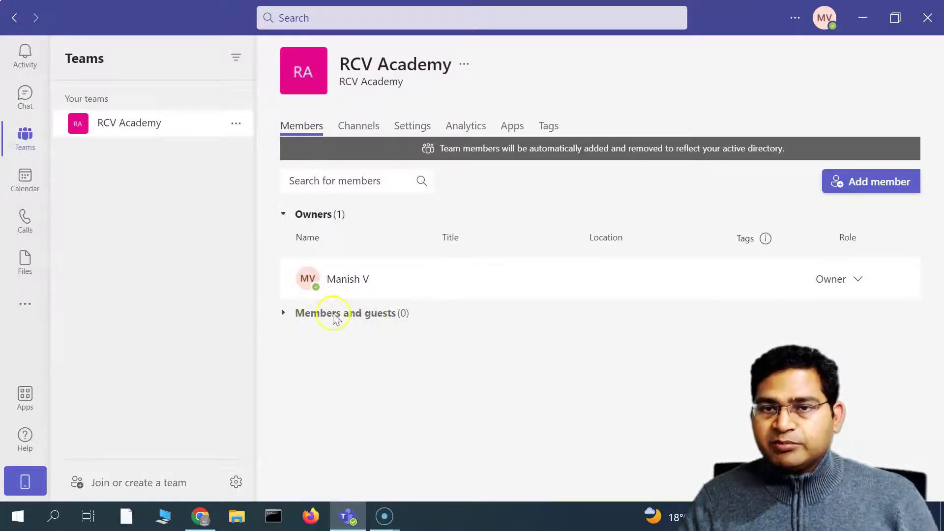
- Review the RCV Academy team's active and deleted channels, and return to the General channel
left_click(363, 126)
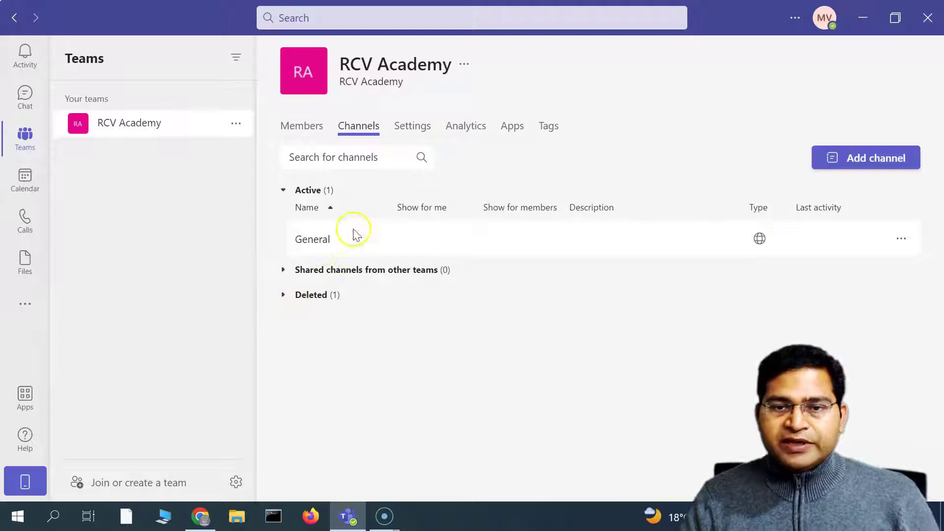
left_click(284, 295)
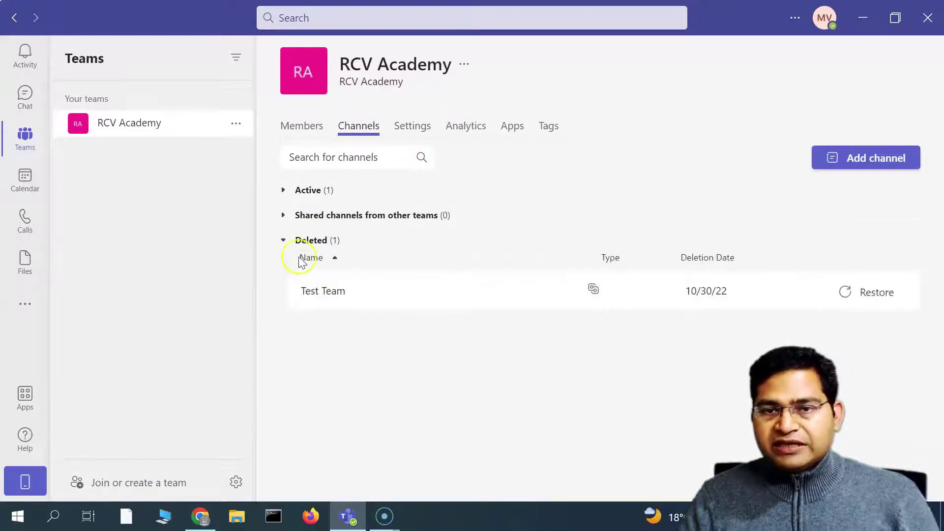
left_click(284, 242)
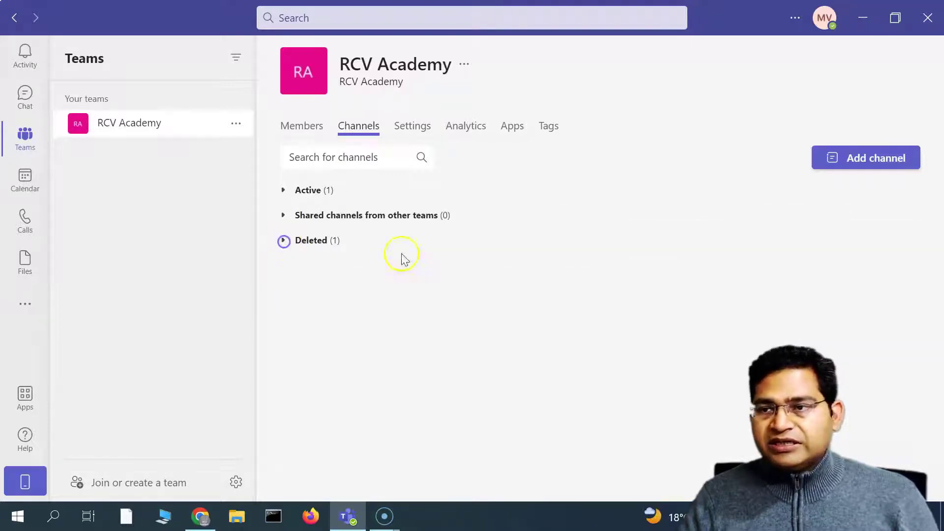
left_click(283, 241)
left_click(284, 241)
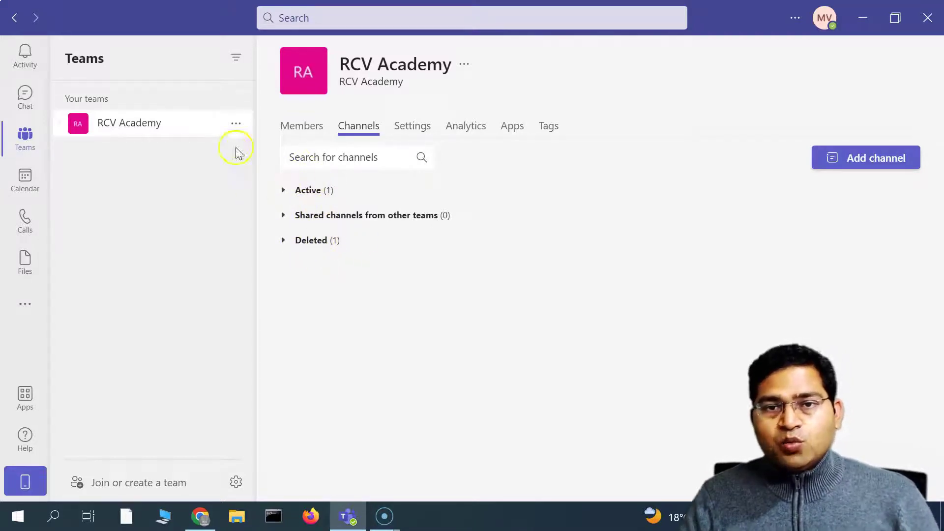
left_click(59, 122)
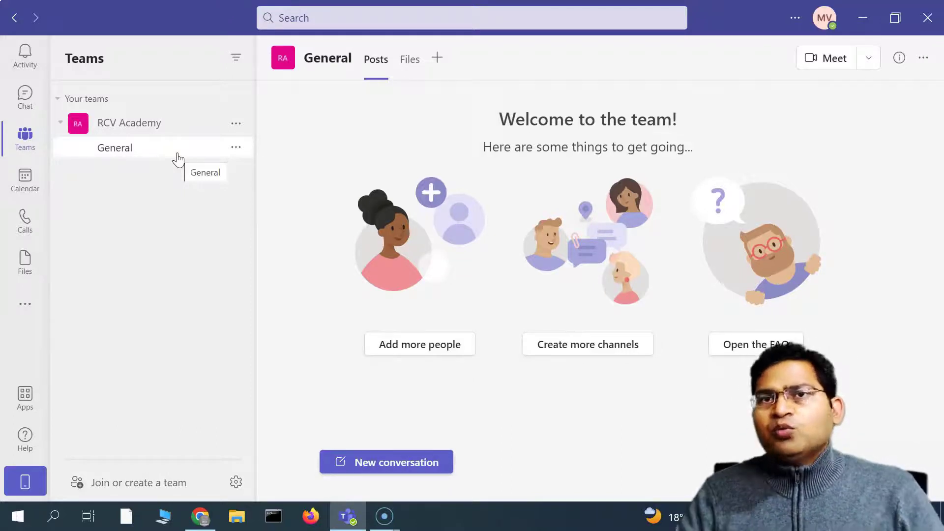
- Start a new channel in the RCV Academy team, named "Testing Team" with the description "Testing Team"
left_click(236, 127)
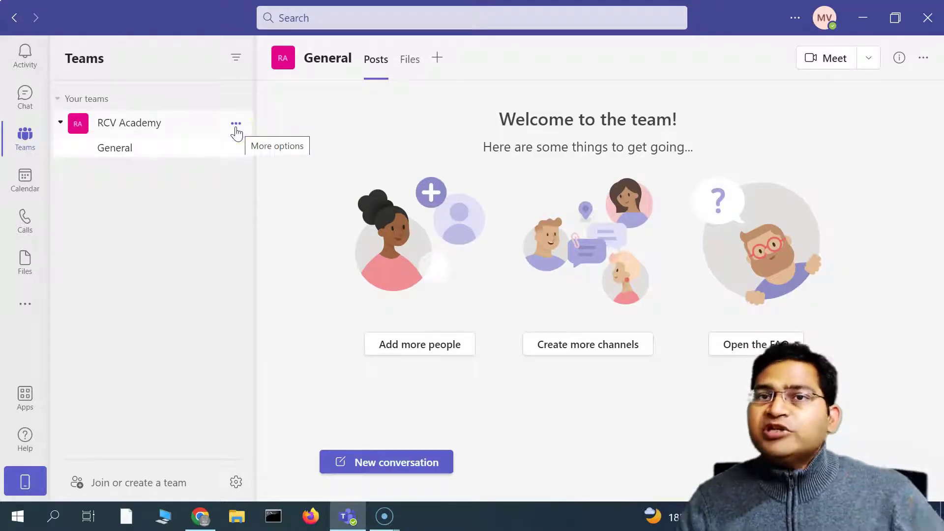
left_click(236, 127)
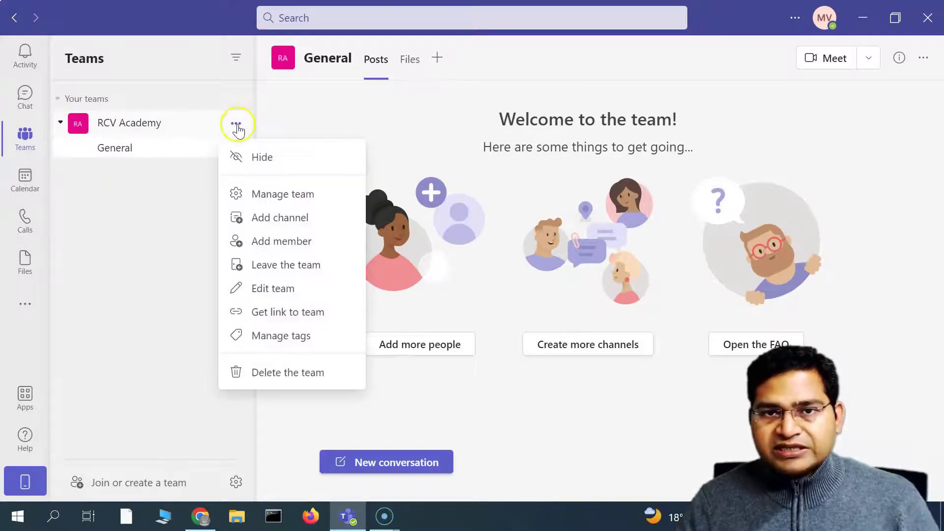
left_click(278, 220)
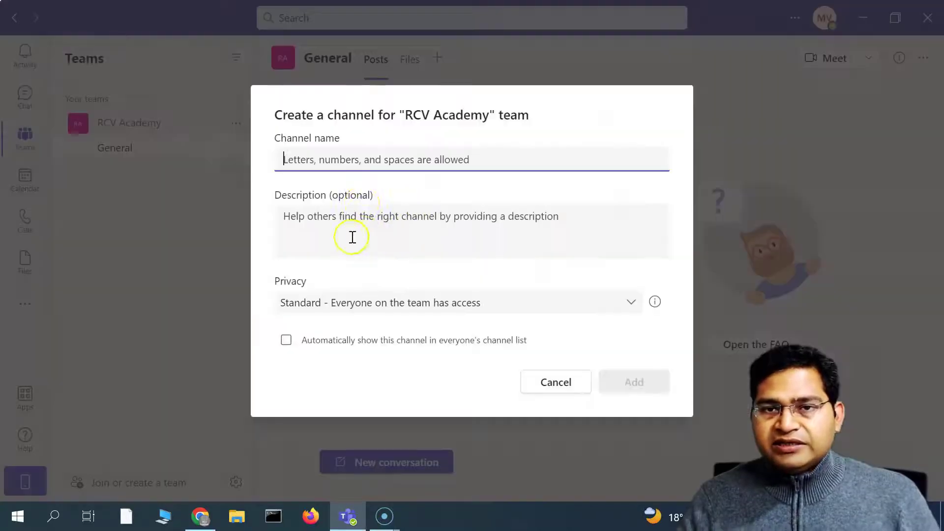
left_click(343, 161)
type("Testi")
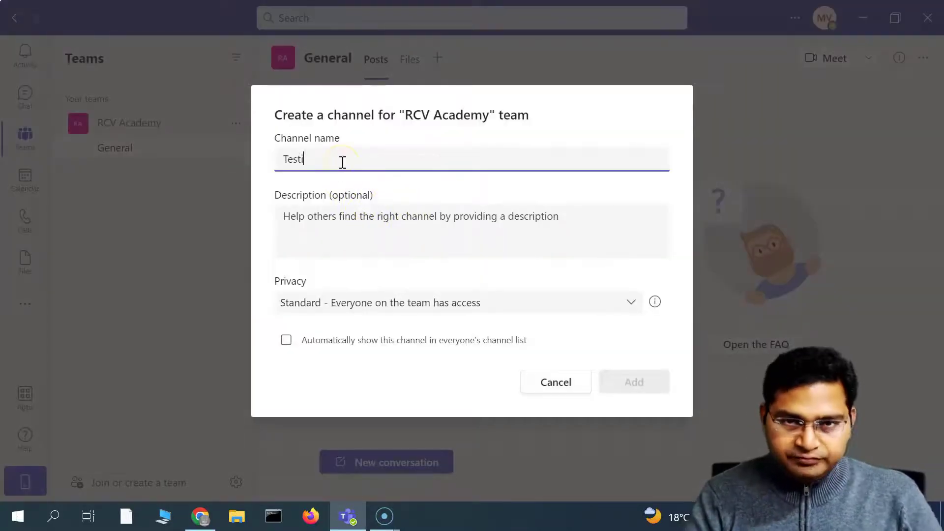
type("ng Team")
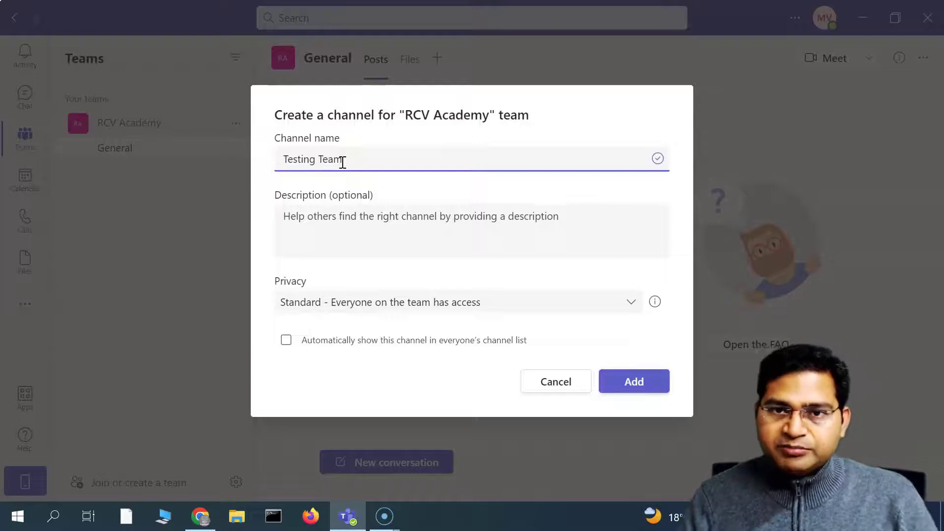
left_click_drag(346, 159, 249, 162)
key("ctrl+c")
left_click(373, 218)
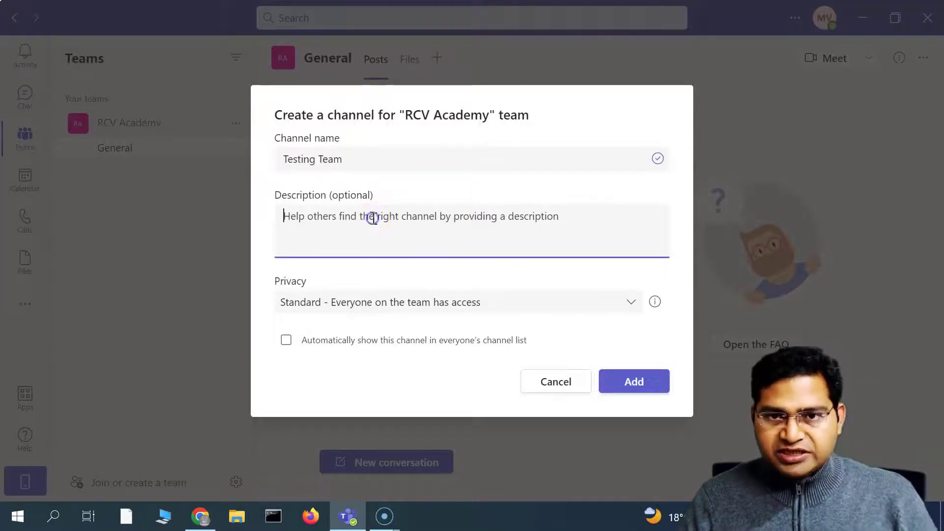
key("ctrl+v")
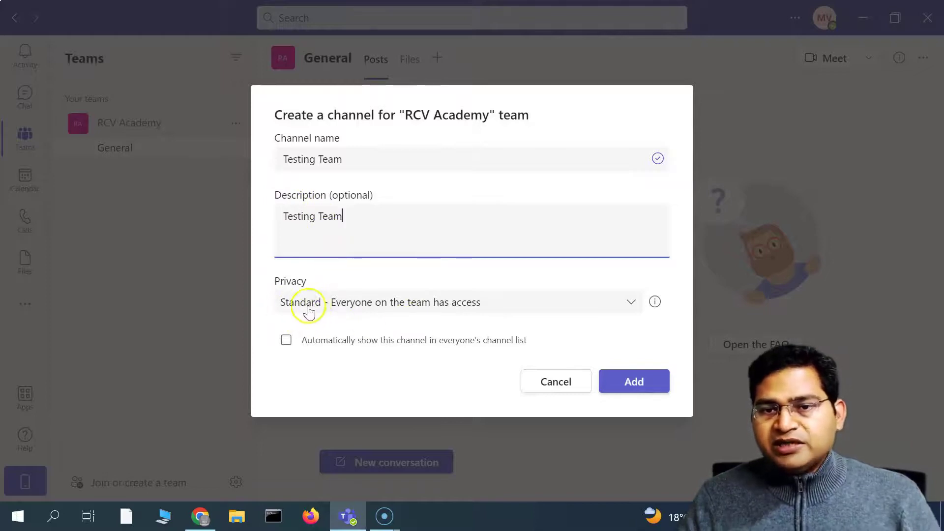
- Set the channel's privacy to Standard, have it shown automatically in everyone's channel list, and create it
left_click(438, 308)
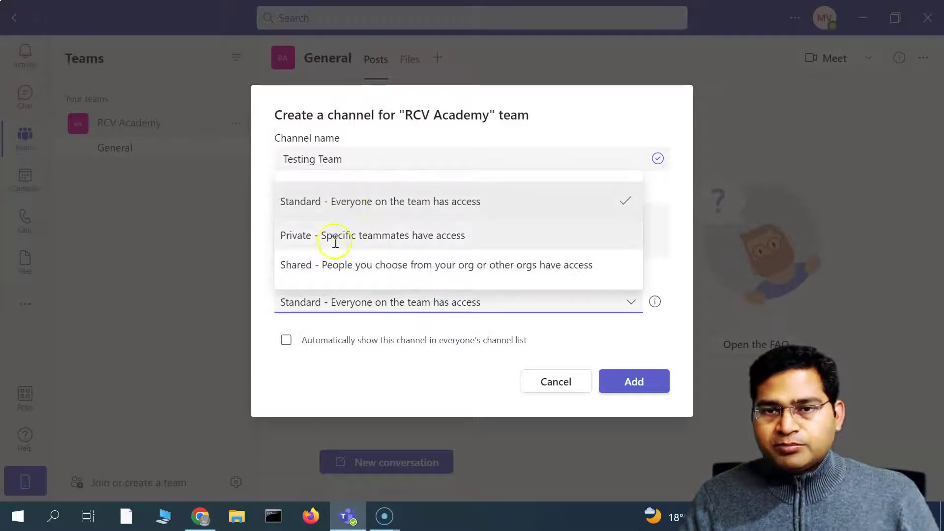
left_click(412, 200)
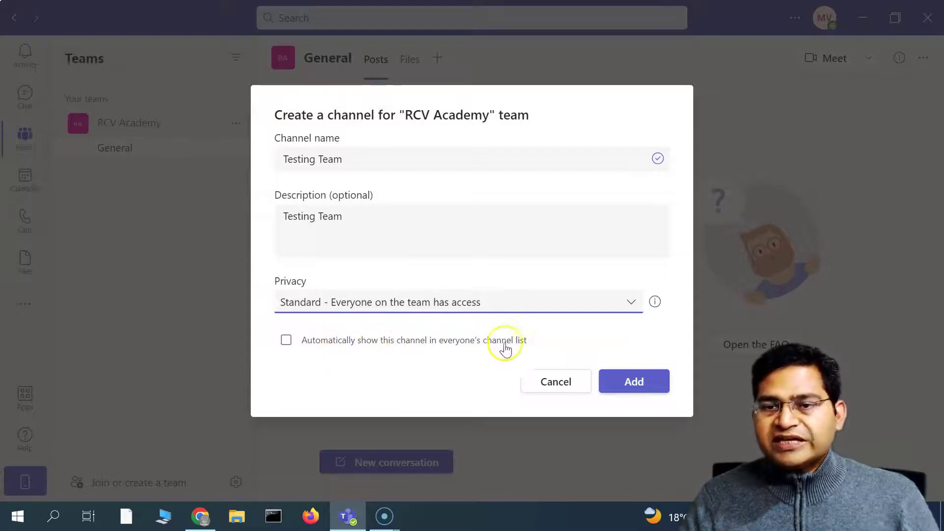
left_click(286, 340)
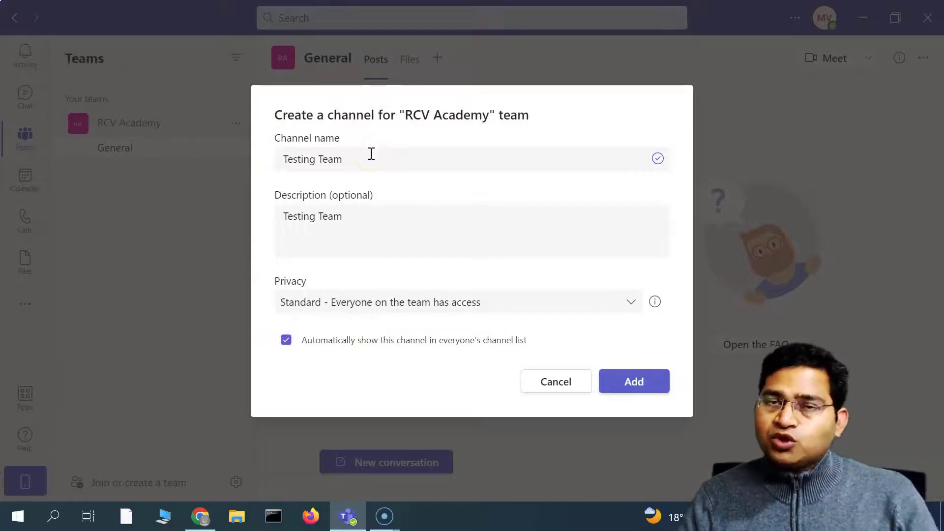
left_click(635, 383)
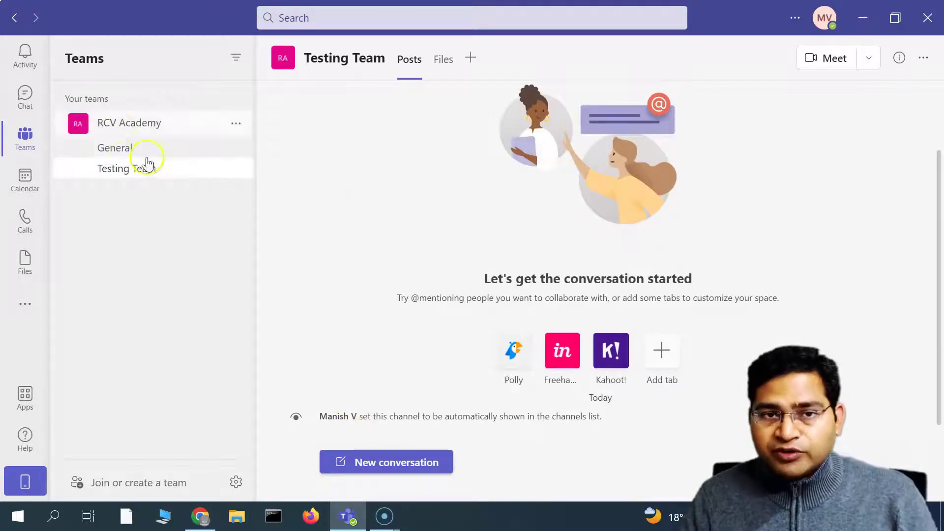
- Add the suggested guest account to the RCV Academy team by searching for "rcv"
left_click(181, 164)
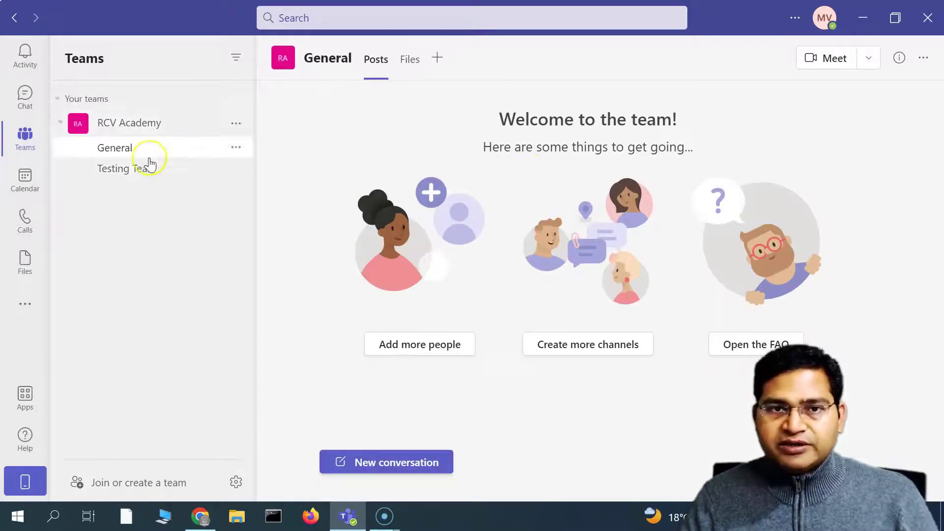
left_click(168, 124)
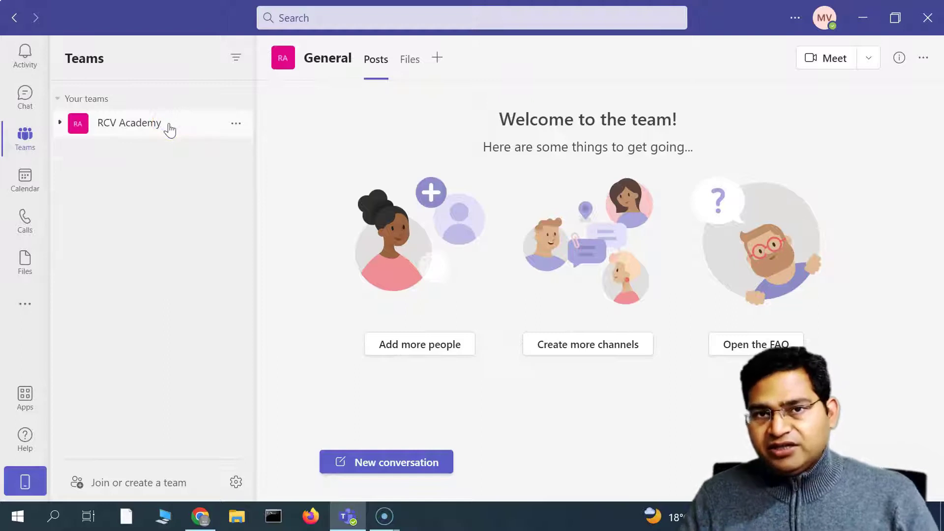
left_click(238, 126)
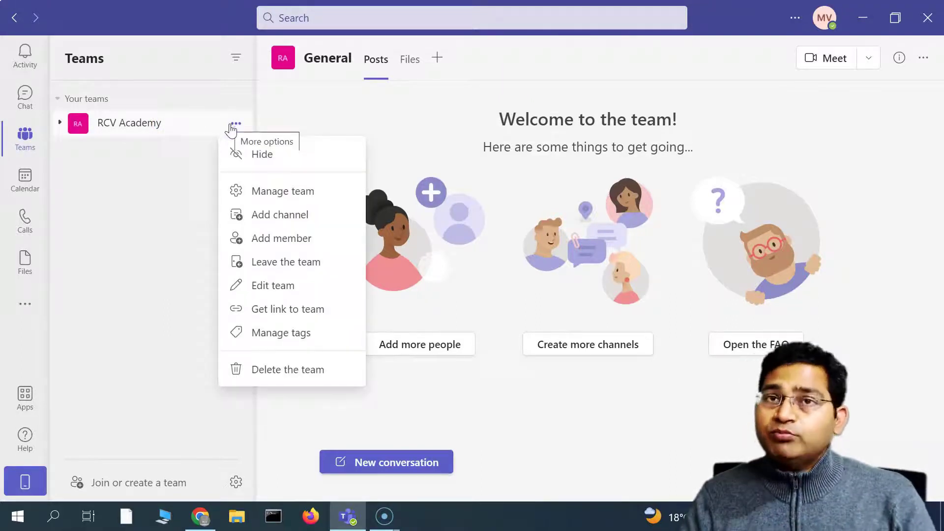
left_click(239, 124)
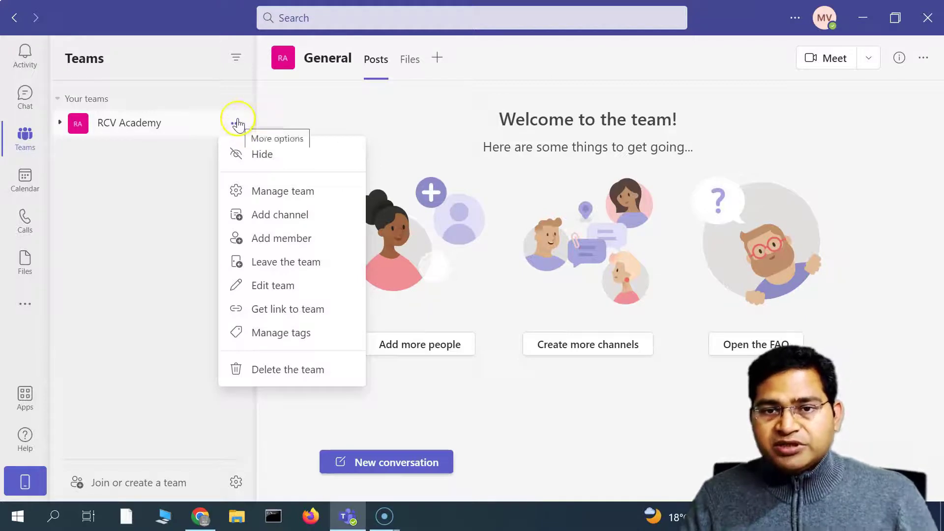
left_click(281, 239)
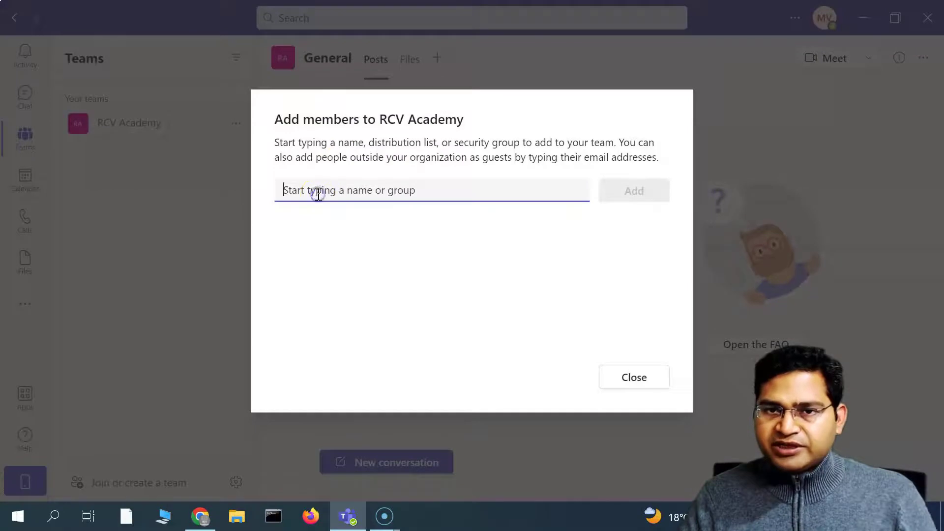
type("rcv")
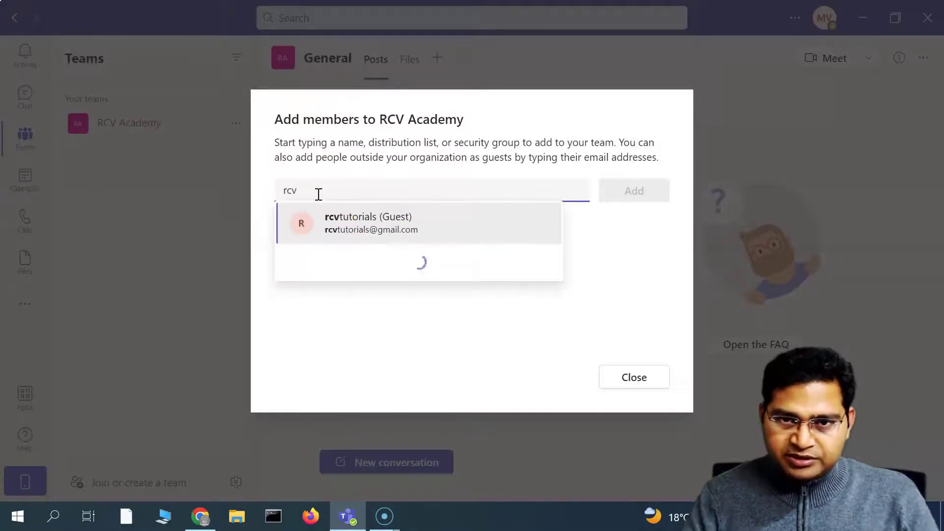
left_click(359, 222)
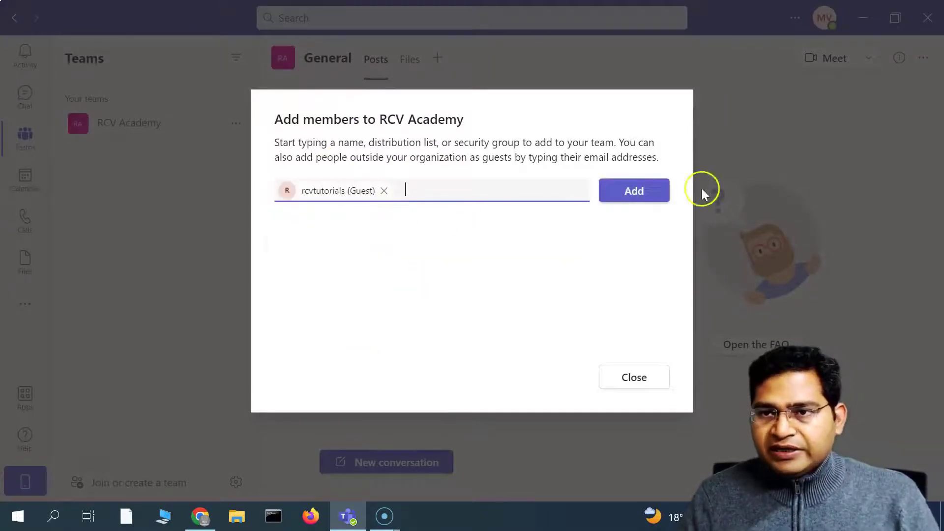
left_click(650, 191)
- Add a second guest to the RCV Academy team by entering their account address, and finish adding members
left_click(385, 215)
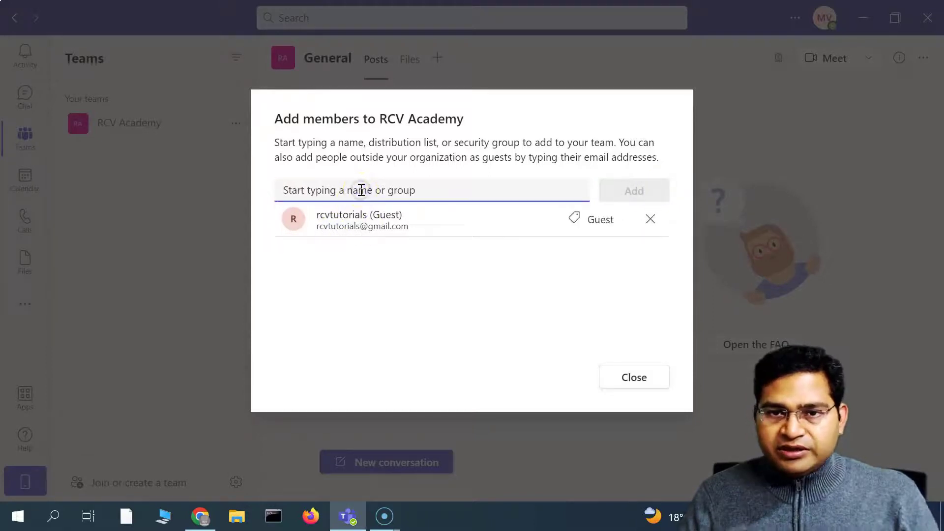
type("rcv")
left_click(363, 196)
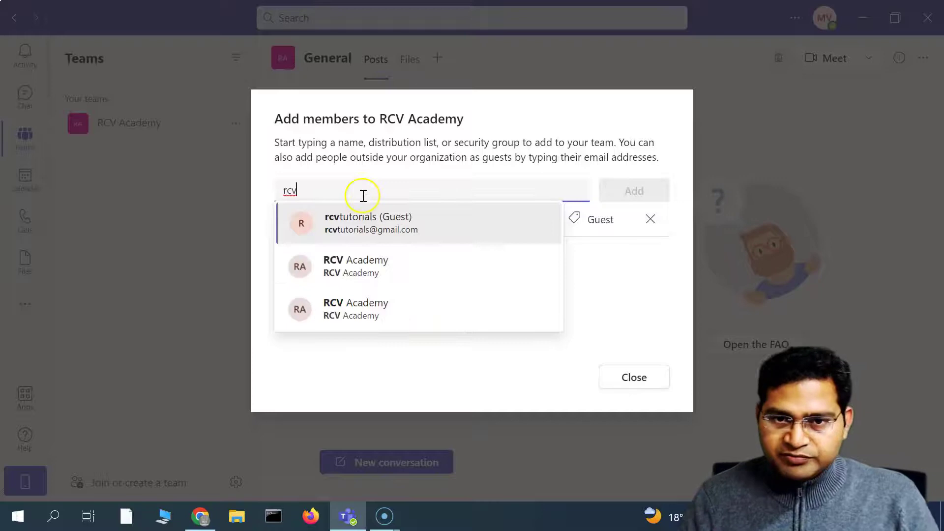
type("academy")
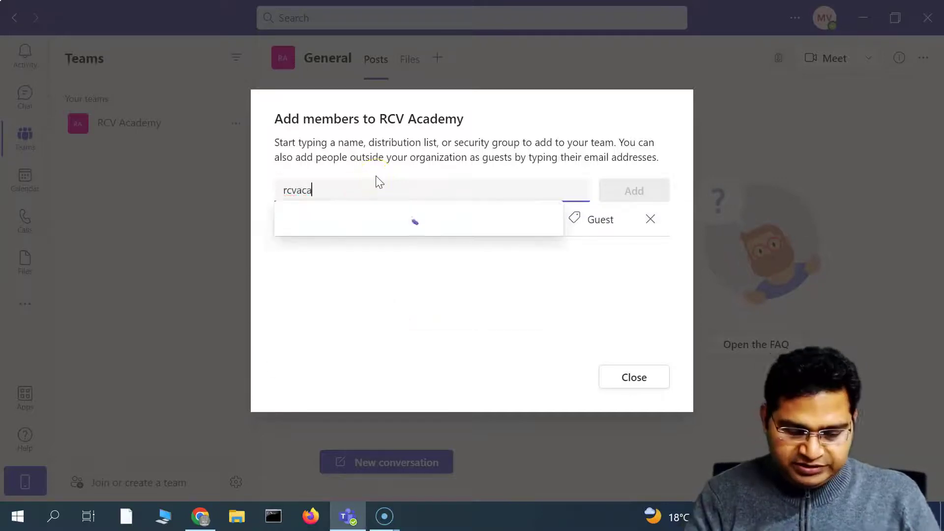
key("BackSpace")
key("BackSpace")
key("BackSpace")
key("BackSpace")
key("BackSpace")
key("BackSpace")
key("BackSpace")
type("tutoria")
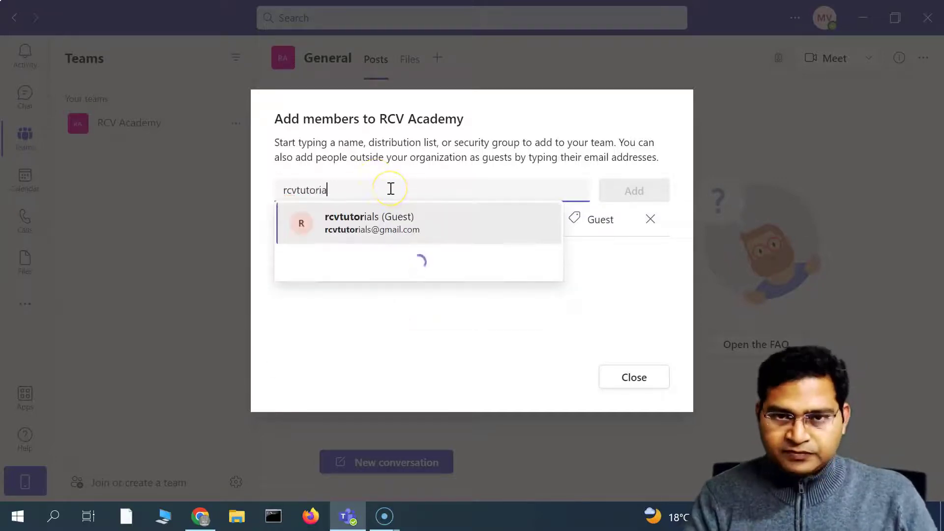
type("ls1")
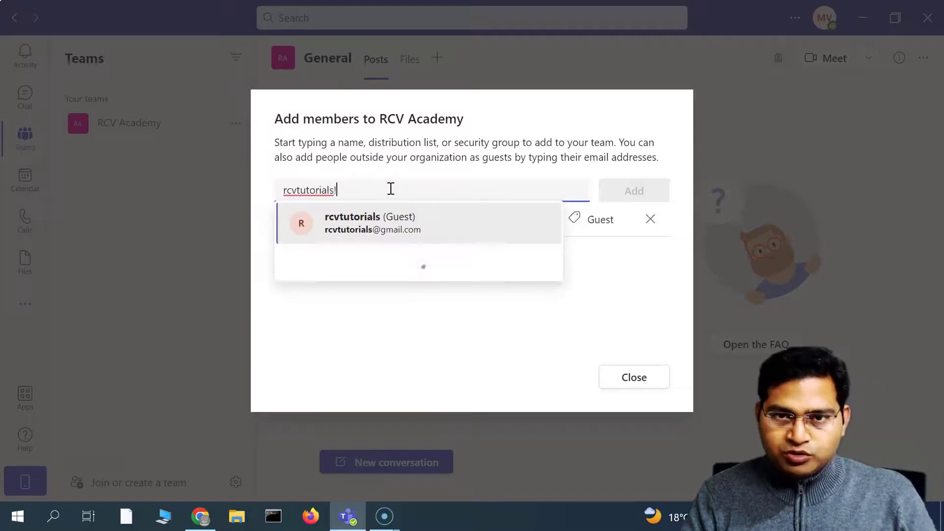
left_click(419, 219)
left_click(656, 191)
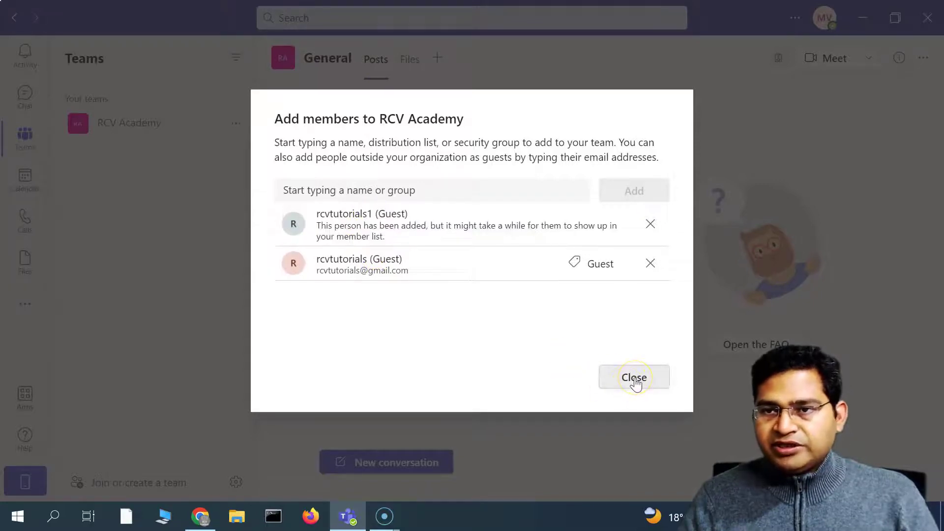
left_click(634, 378)
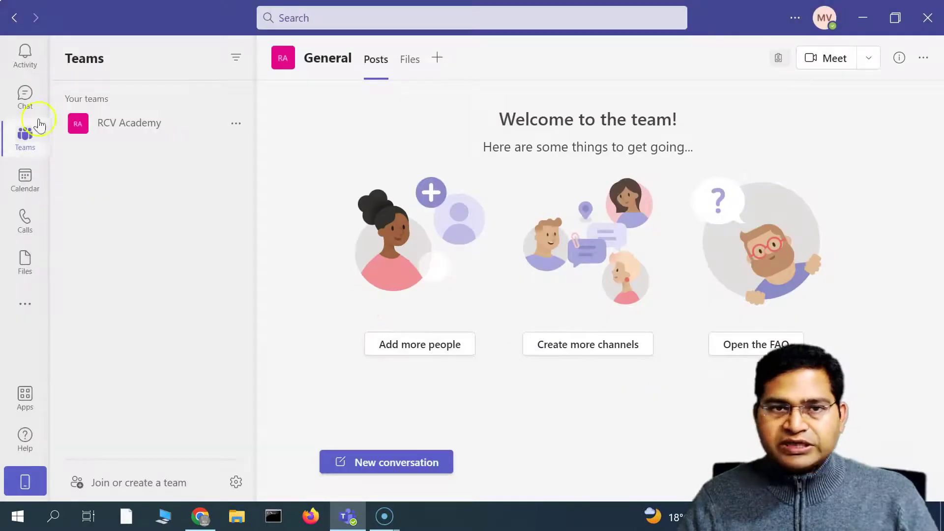
- Expand the RCV Academy team and open the General channel's settings to check who can post messages
left_click(139, 134)
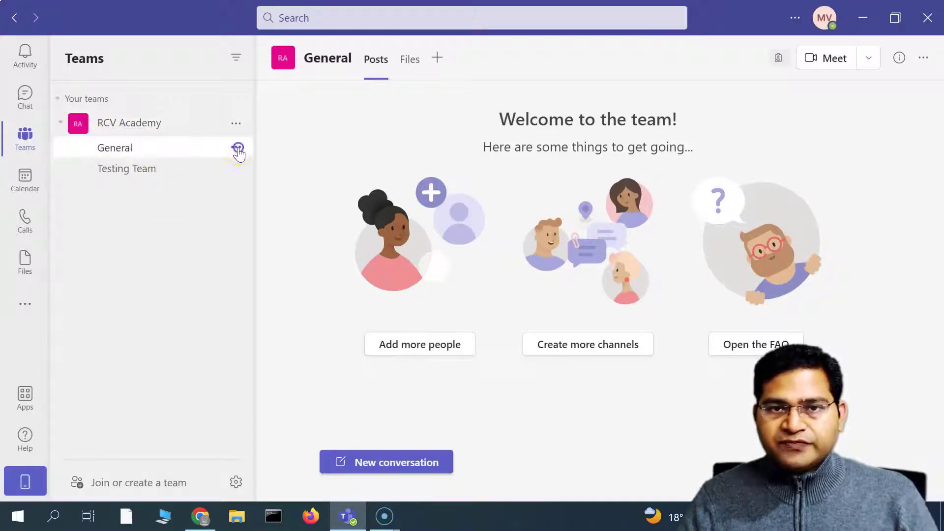
left_click(237, 148)
left_click(290, 229)
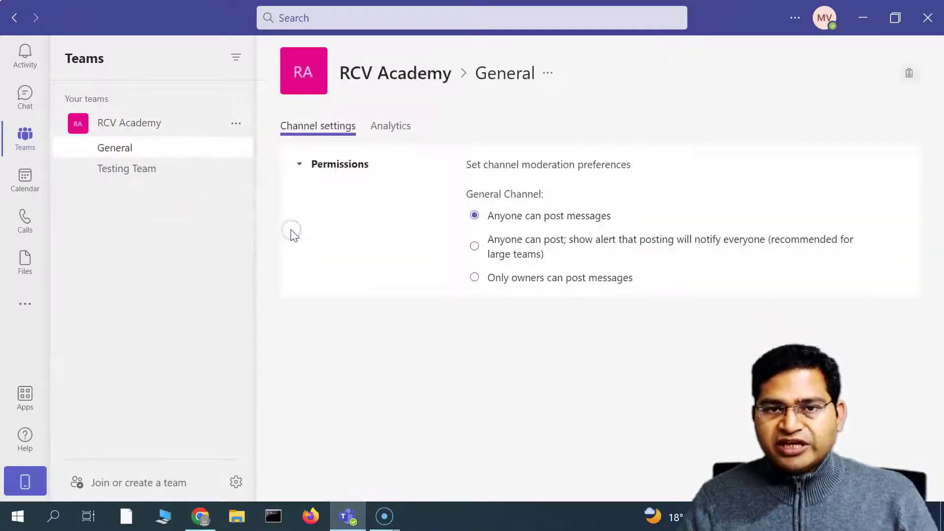
- Open the management page of the RCV Academy team and expand its list of members and guests
left_click(235, 123)
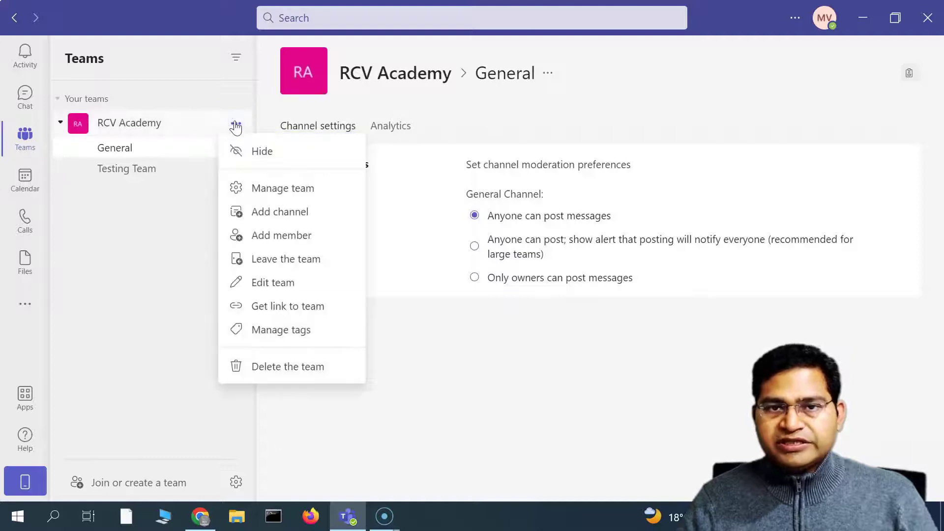
left_click(280, 188)
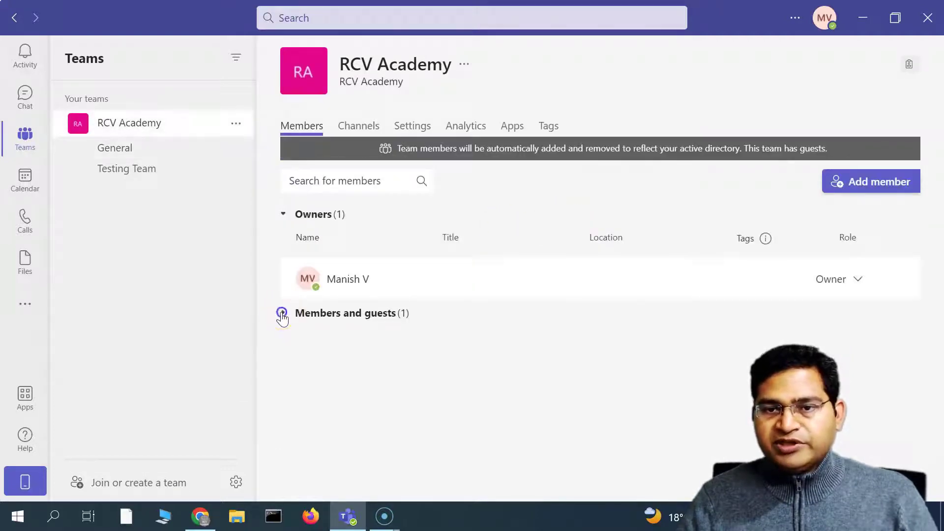
left_click(281, 314)
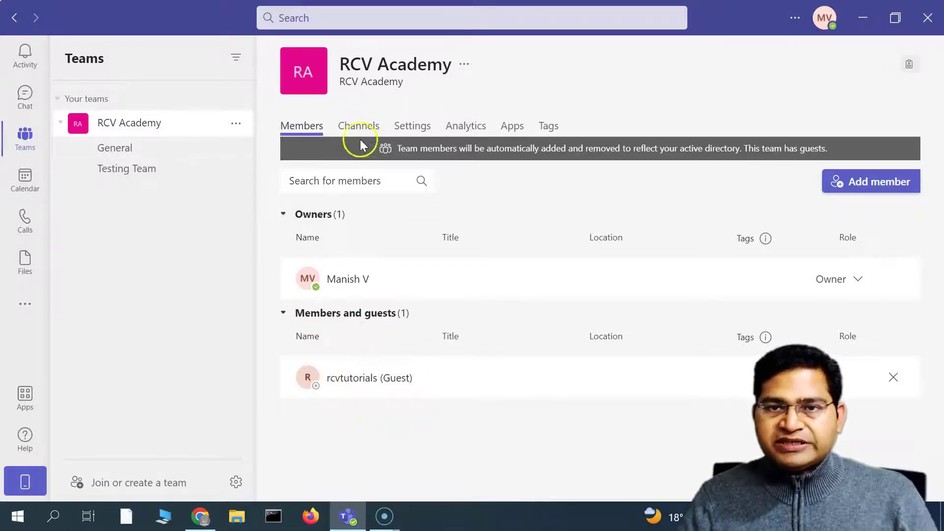
- Look at the form for adding members without adding anyone, and view the guest's profile card
left_click(860, 187)
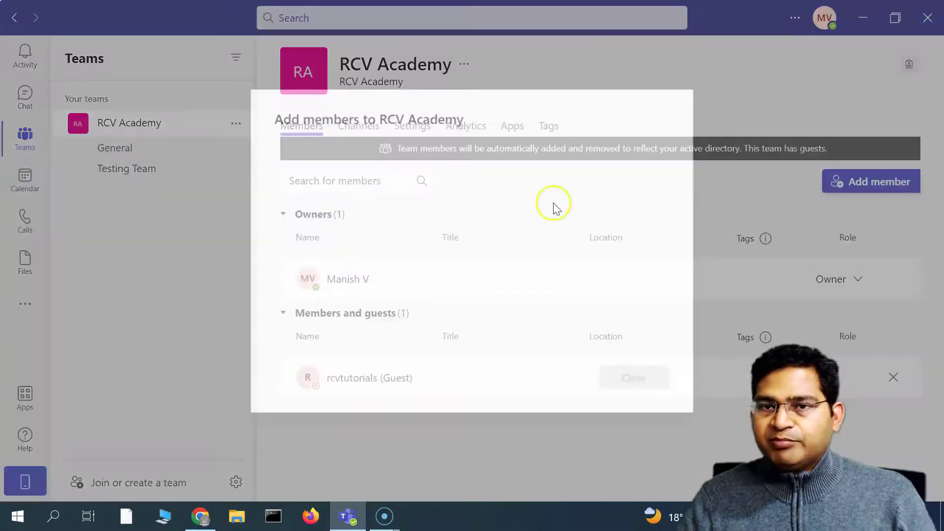
left_click(631, 380)
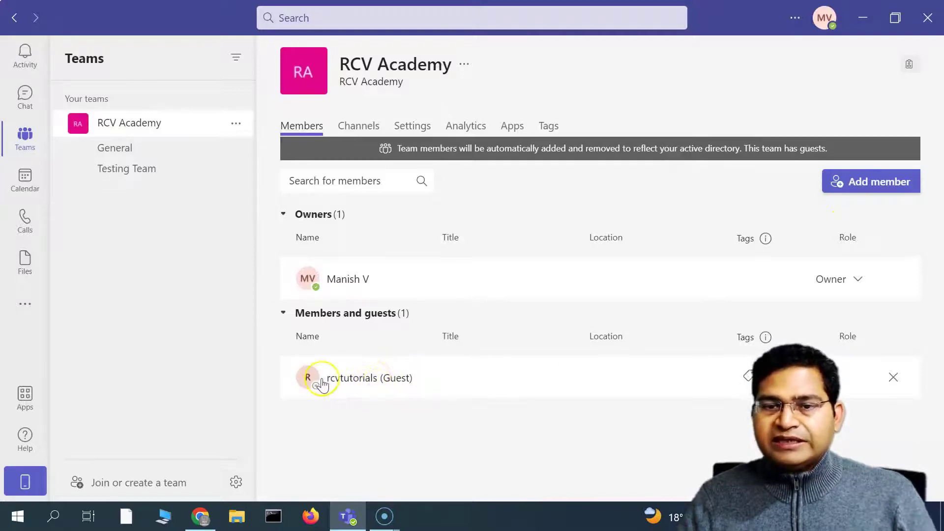
left_click(385, 382)
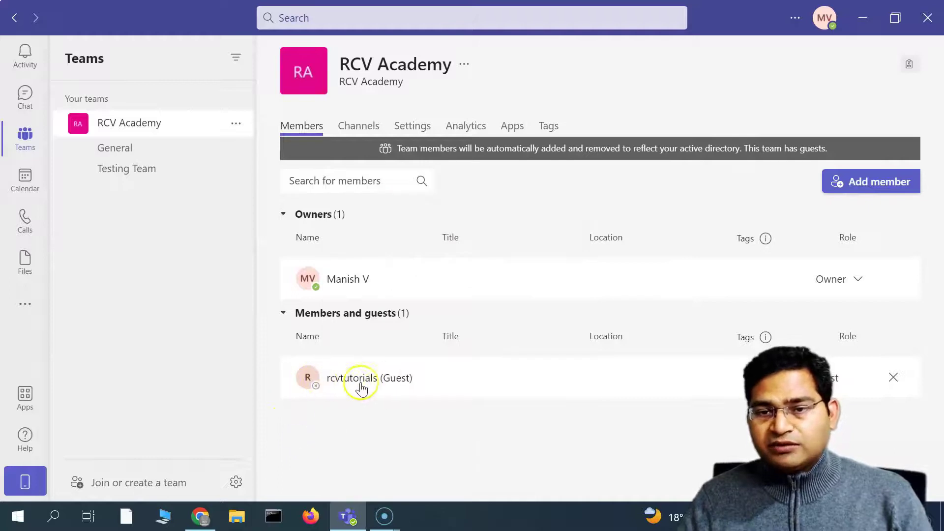
mouse_move(355, 389)
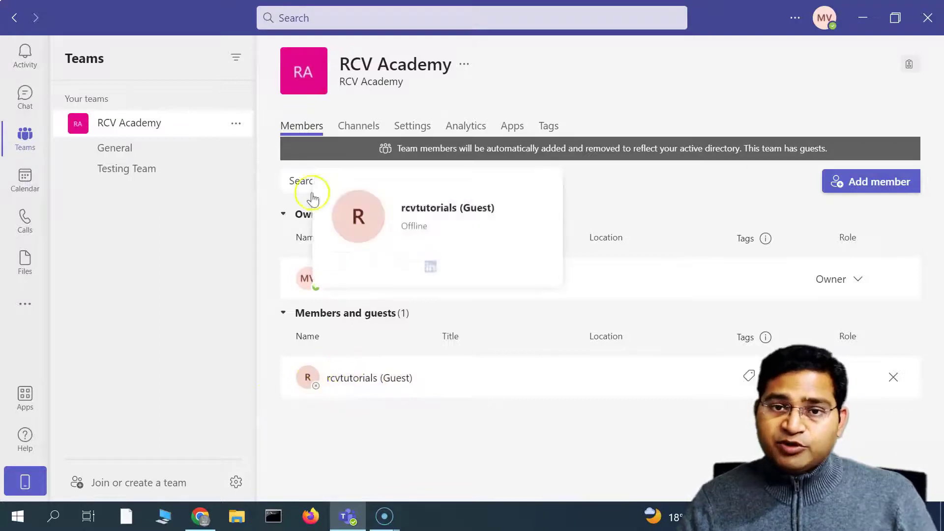
- Review the team's channel list and its team picture setting, closing the picture change dialog without uploading anything
left_click(354, 126)
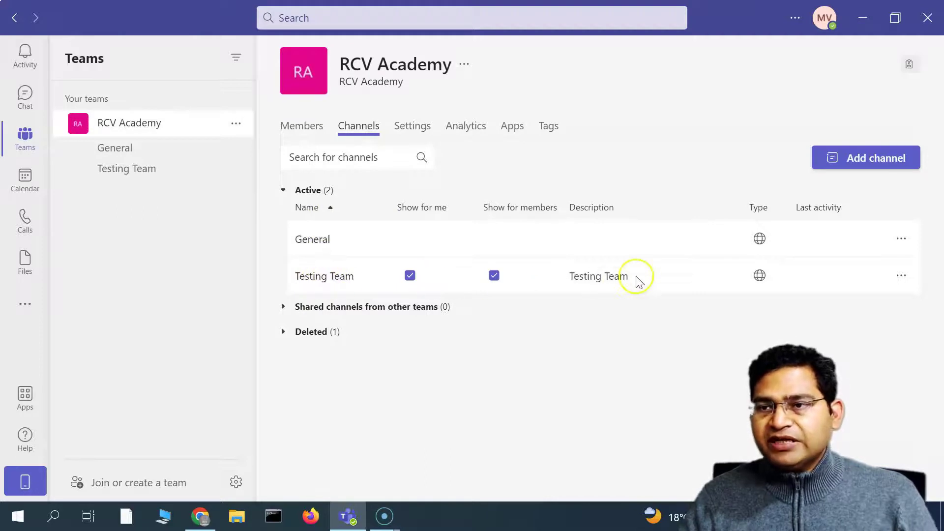
left_click(411, 129)
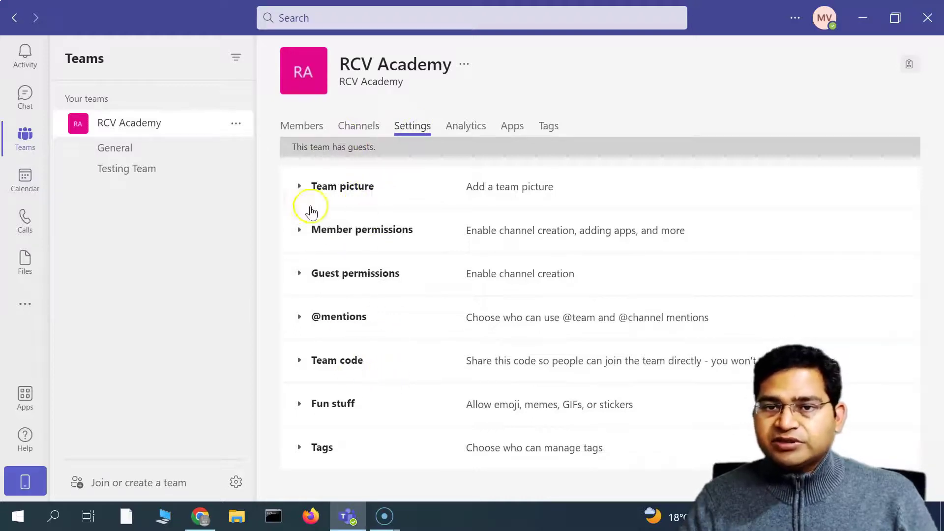
left_click(300, 186)
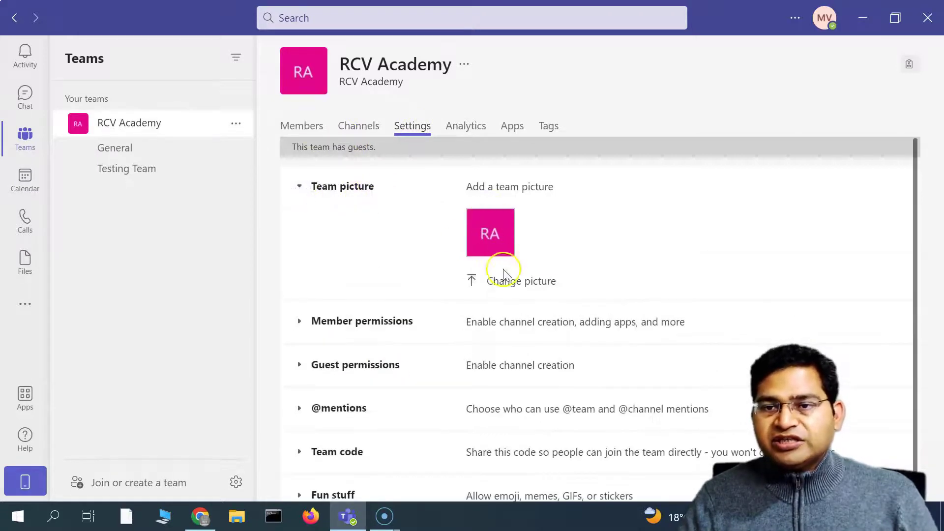
left_click(518, 285)
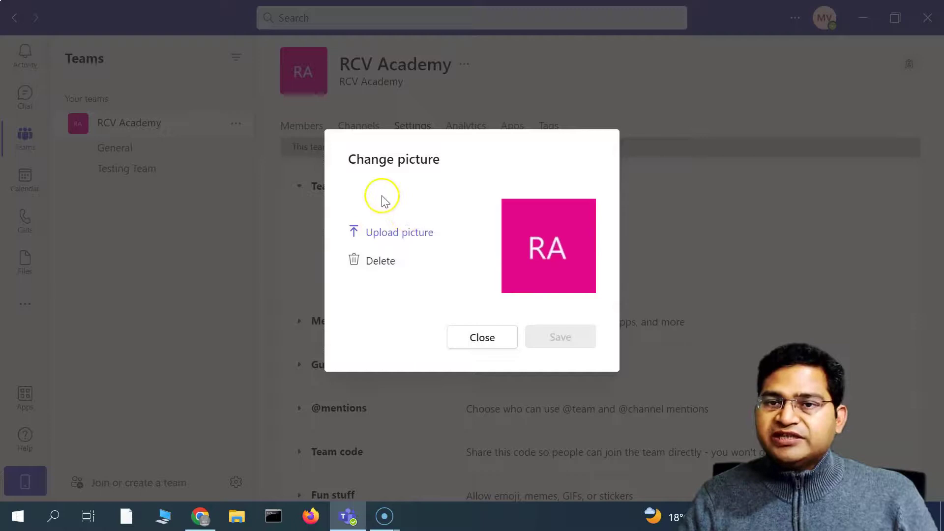
left_click(489, 344)
- Examine the member permissions in the team settings, covering channels, apps, tabs, connectors and message editing
left_click(306, 320)
scroll(422, 329, "down", 5)
scroll(590, 295, "up", 5)
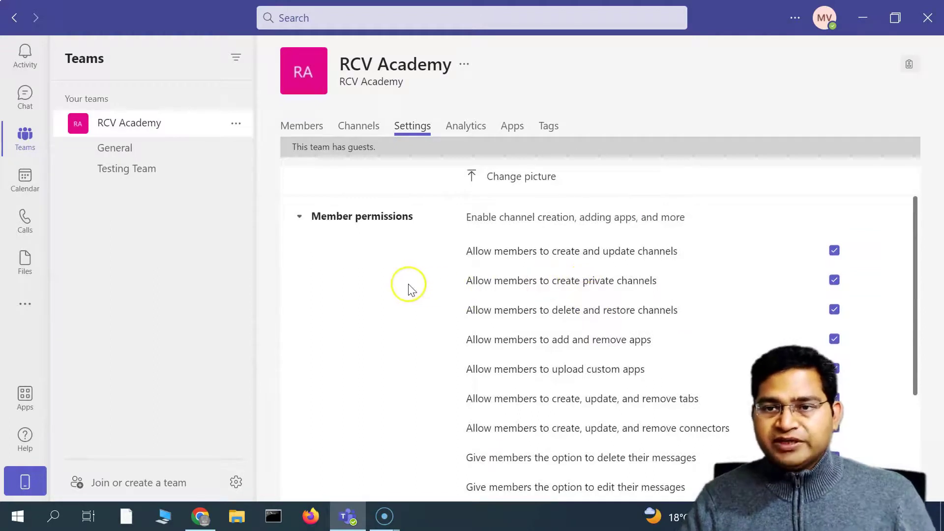
key("ctrl+equal")
key("ctrl+equal")
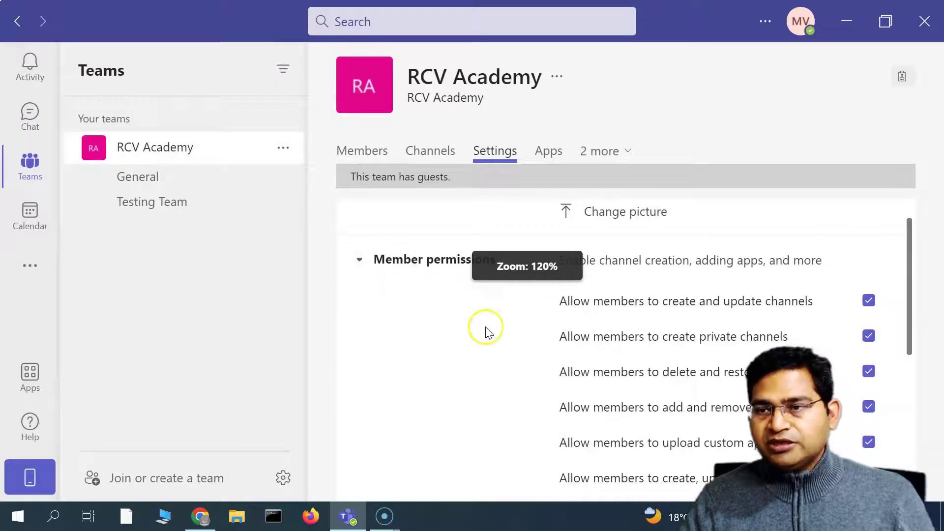
scroll(590, 320, "down", 2)
scroll(664, 305, "up", 2)
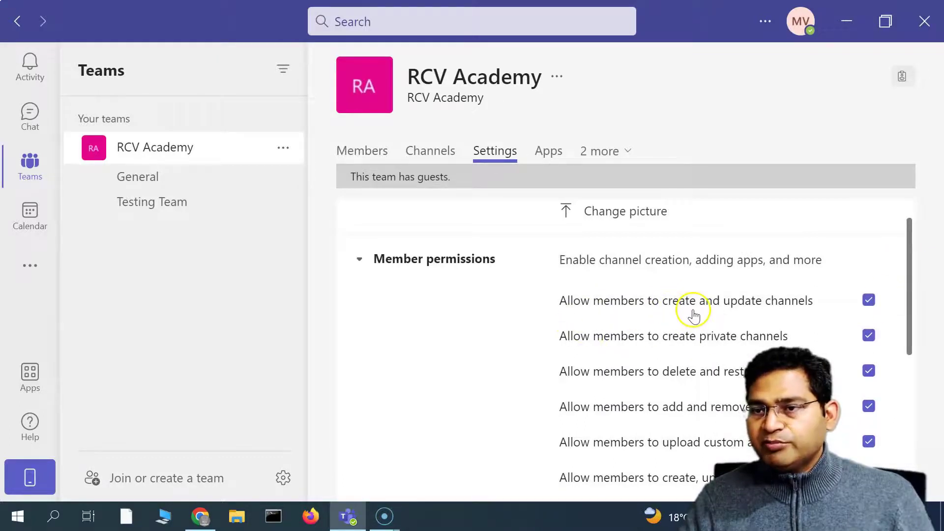
scroll(609, 331, "down", 3)
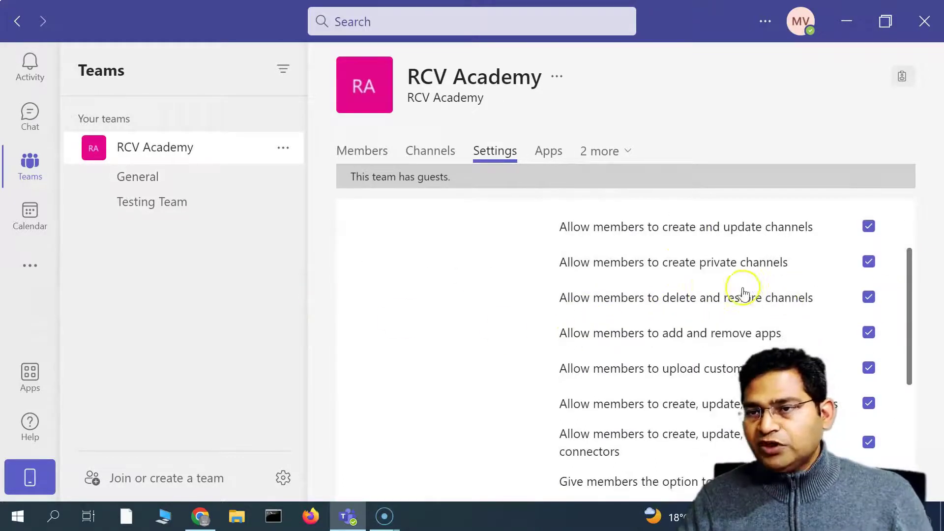
scroll(628, 270, "up", 1)
- Examine the guest permissions for creating, updating and deleting channels
left_click_drag(911, 283, 929, 423)
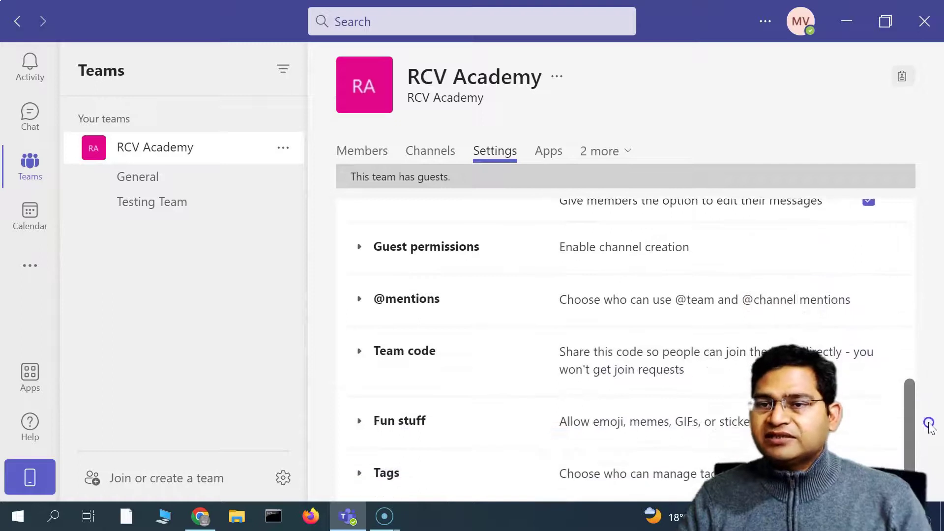
left_click(360, 247)
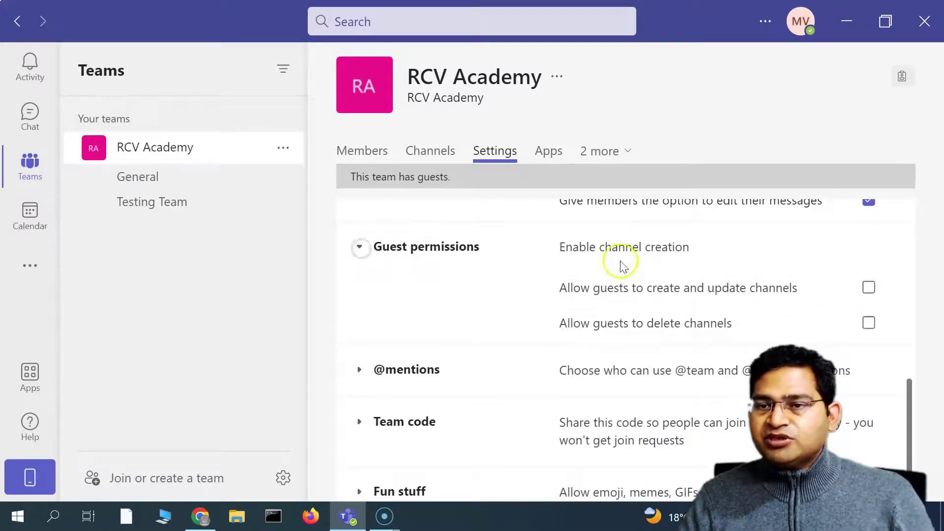
scroll(753, 333, "down", 2)
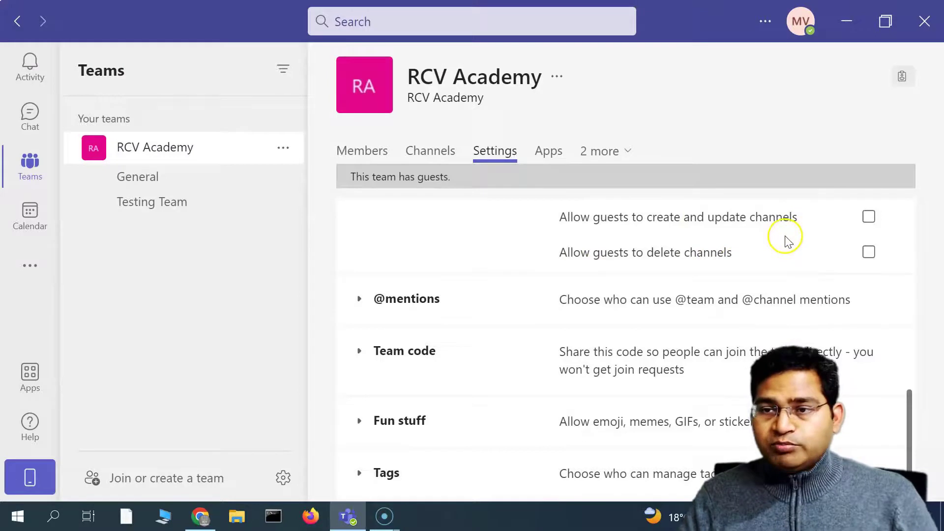
scroll(688, 263, "up", 2)
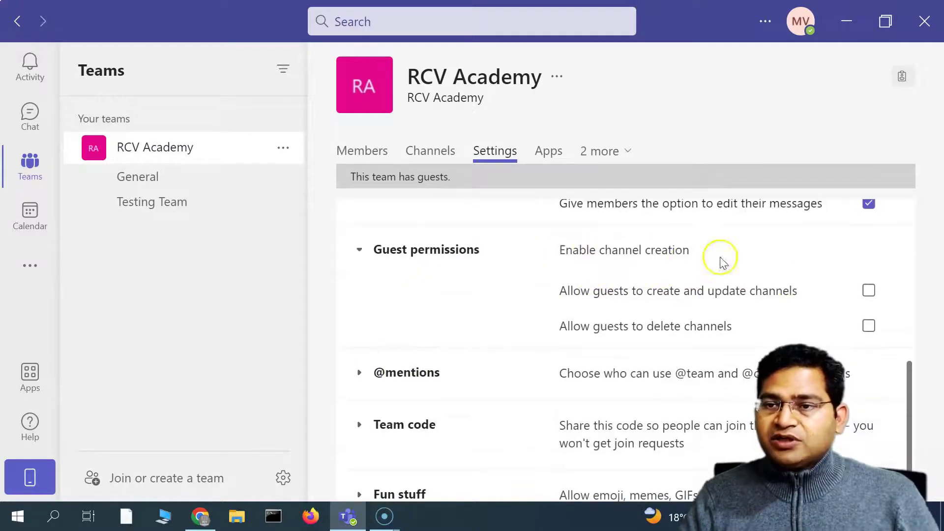
scroll(445, 297, "down", 1)
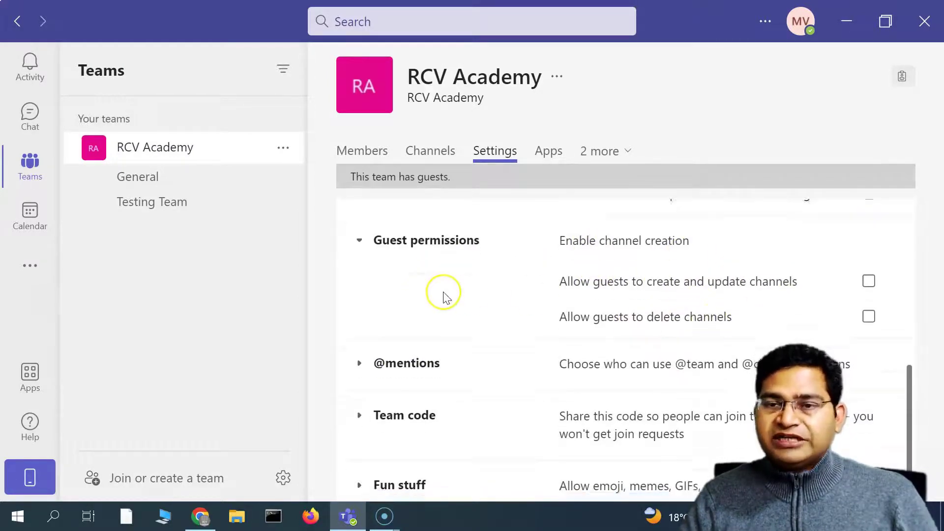
scroll(445, 296, "down", 2)
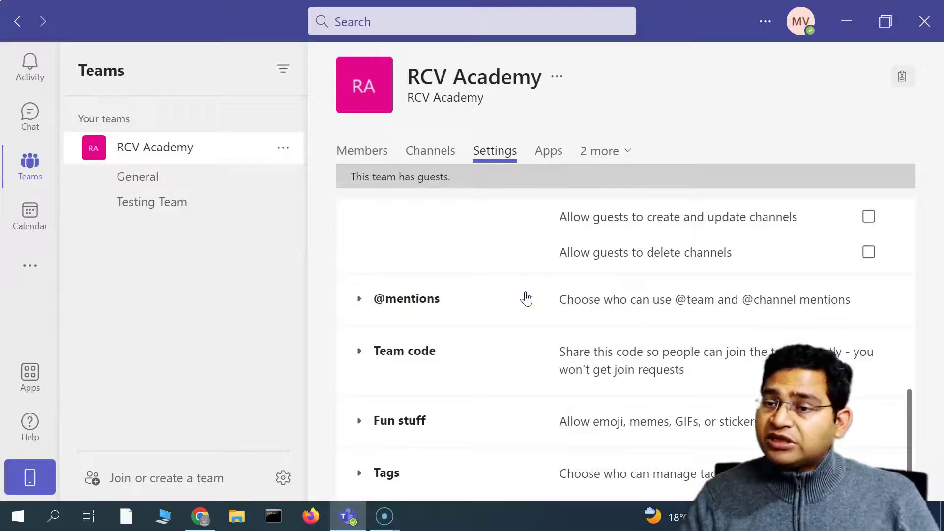
left_click(360, 299)
scroll(489, 312, "down", 2)
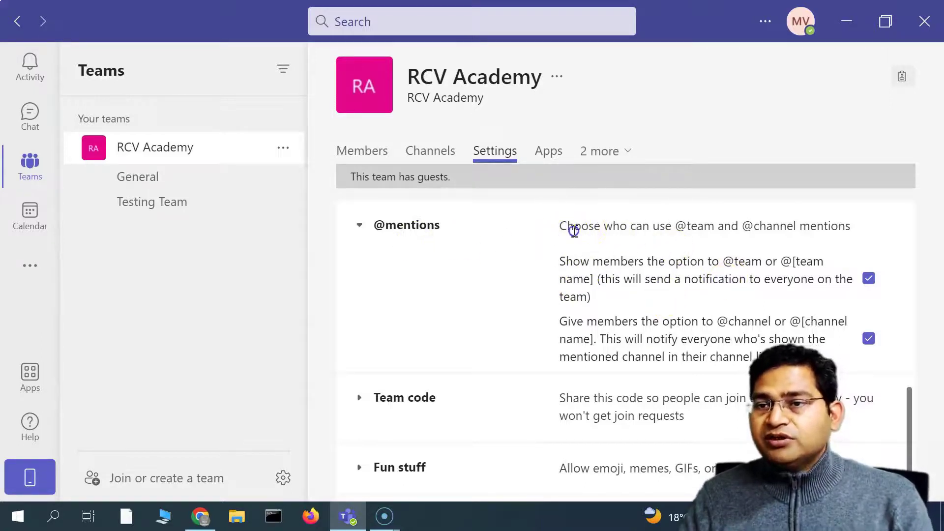
left_click_drag(574, 227, 656, 229)
left_click(625, 240)
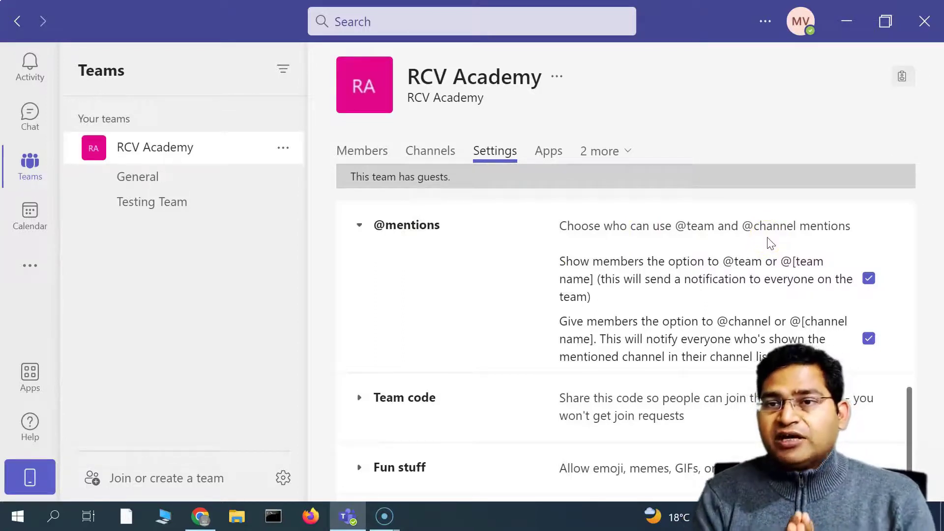
left_click(171, 203)
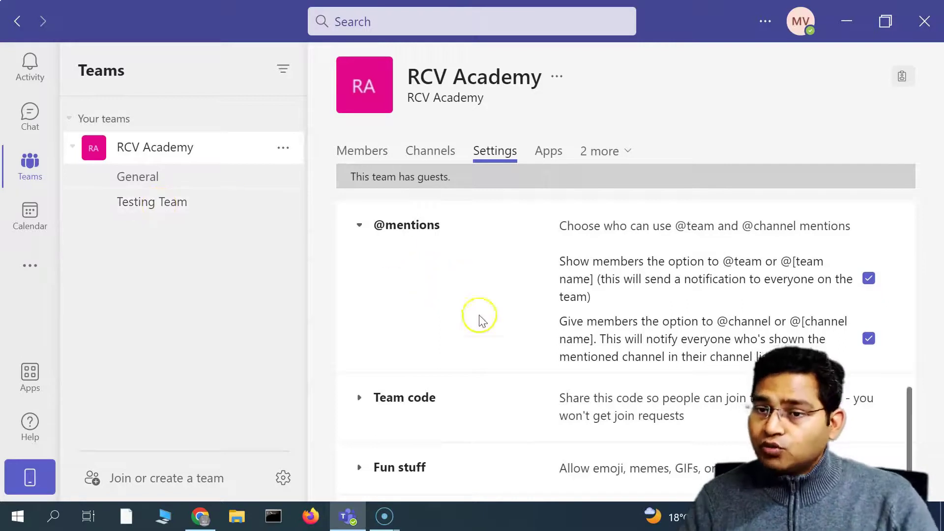
- Expand the team code settings and read the note about guests joining, without generating a code
scroll(379, 358, "down", 1)
left_click(378, 356)
scroll(528, 333, "down", 1)
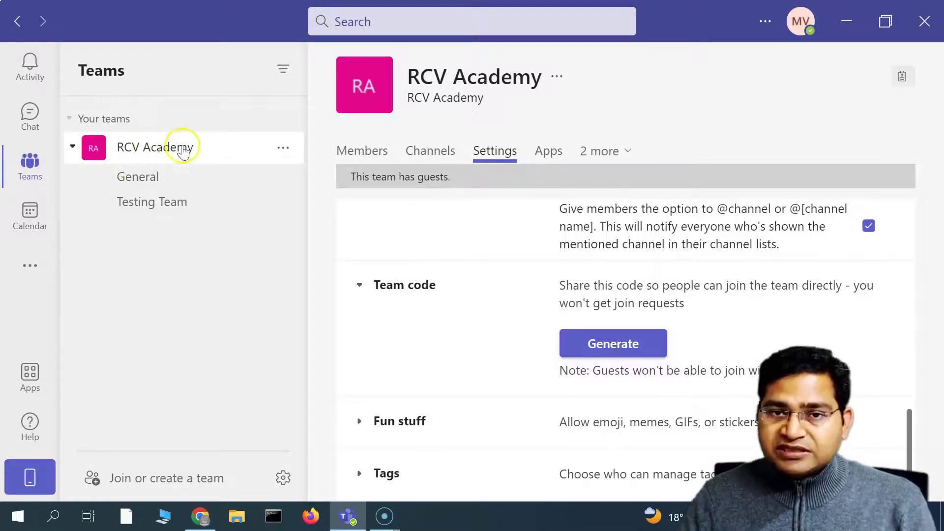
left_click_drag(619, 371, 708, 371)
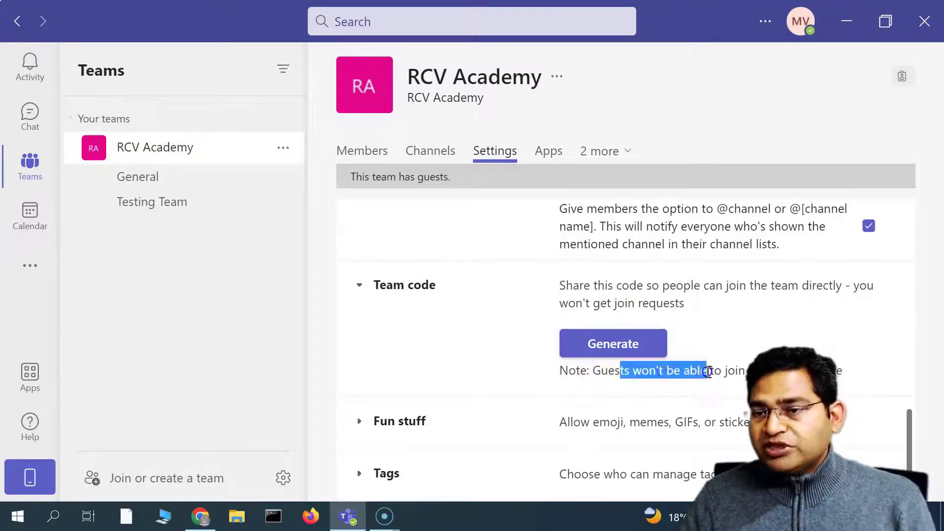
- Examine the Fun stuff settings for Giphy, content filtering, stickers and custom memes
left_click(360, 421)
scroll(611, 295, "up", 2)
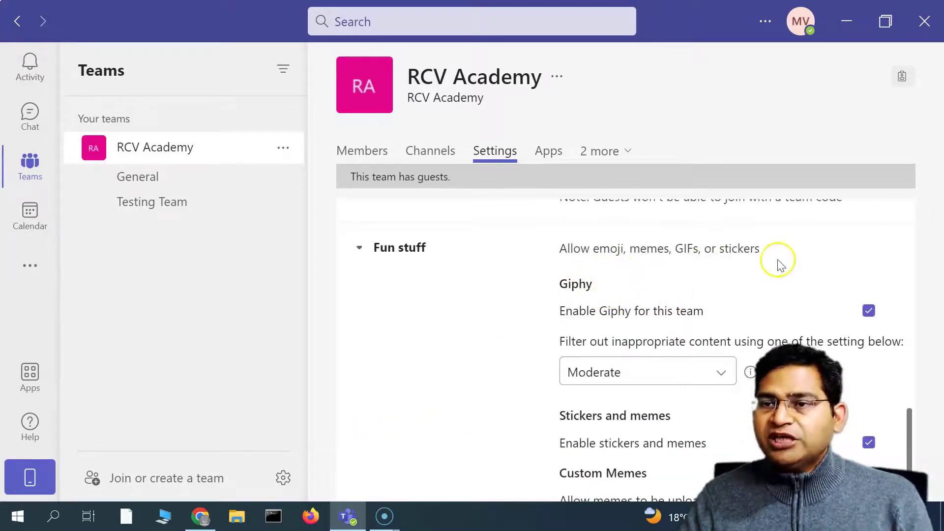
scroll(757, 256, "down", 2)
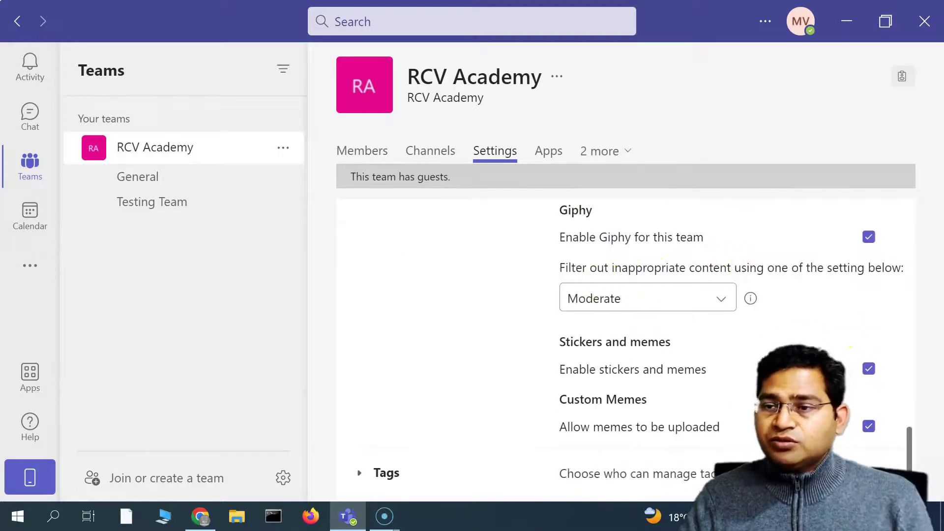
- Examine the Tags settings for who manages tags and which apps apply them automatically
left_click(360, 473)
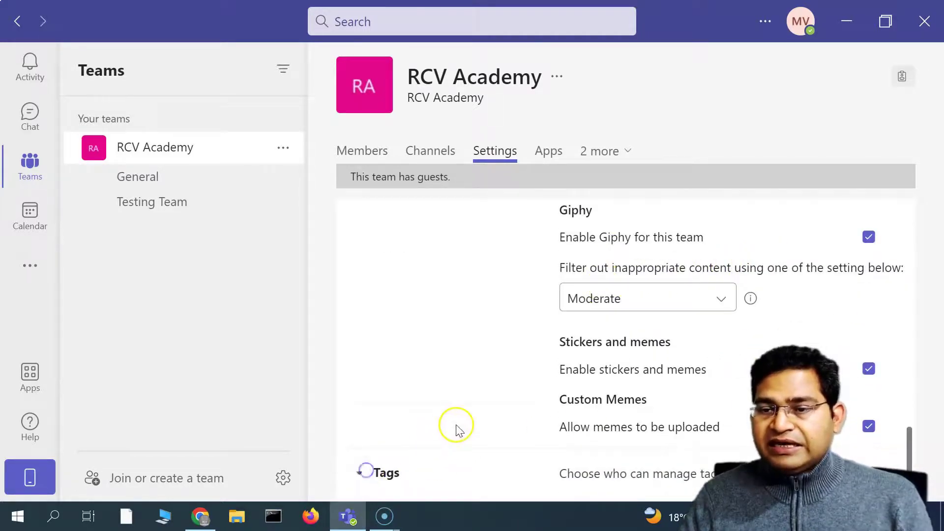
left_click_drag(593, 303, 741, 303)
left_click(531, 335)
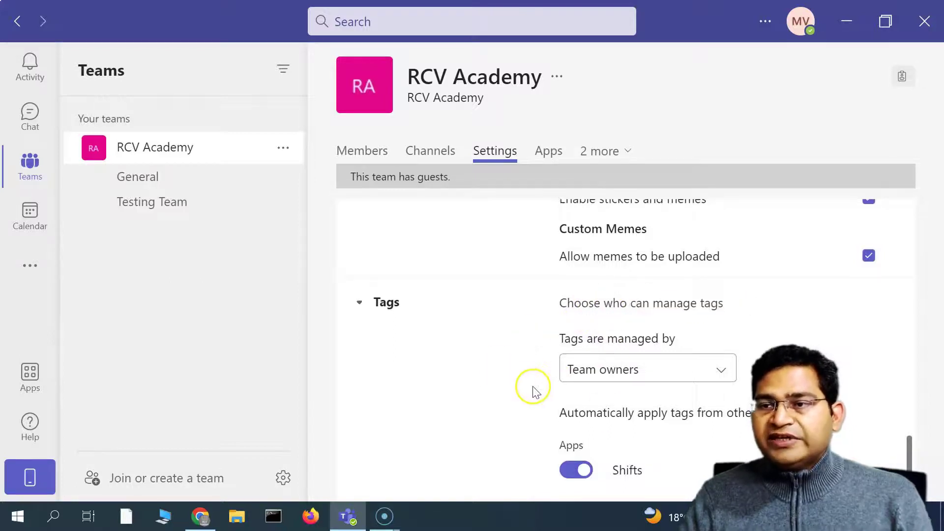
- Review the apps installed in the RCV Academy team and the additional sections available for managing the team
scroll(531, 385, "up", 15)
scroll(531, 388, "up", 4)
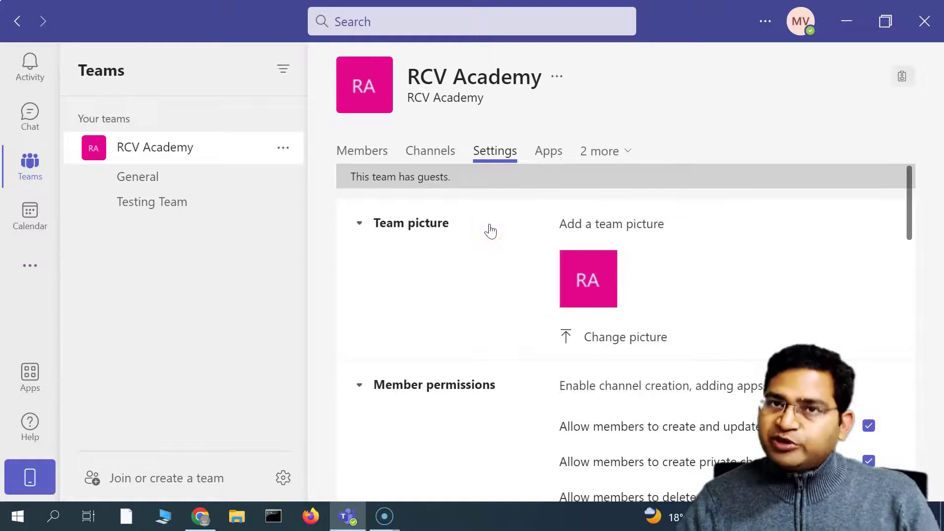
left_click(546, 153)
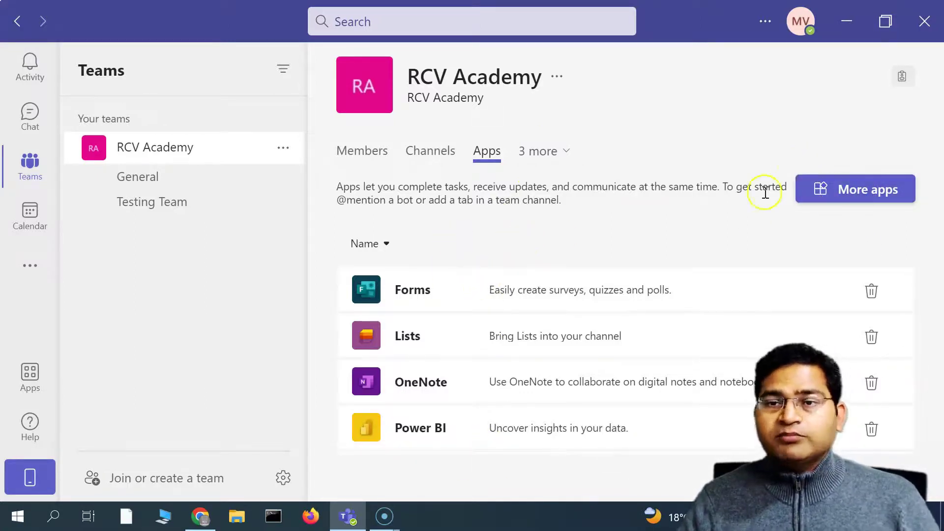
left_click(559, 153)
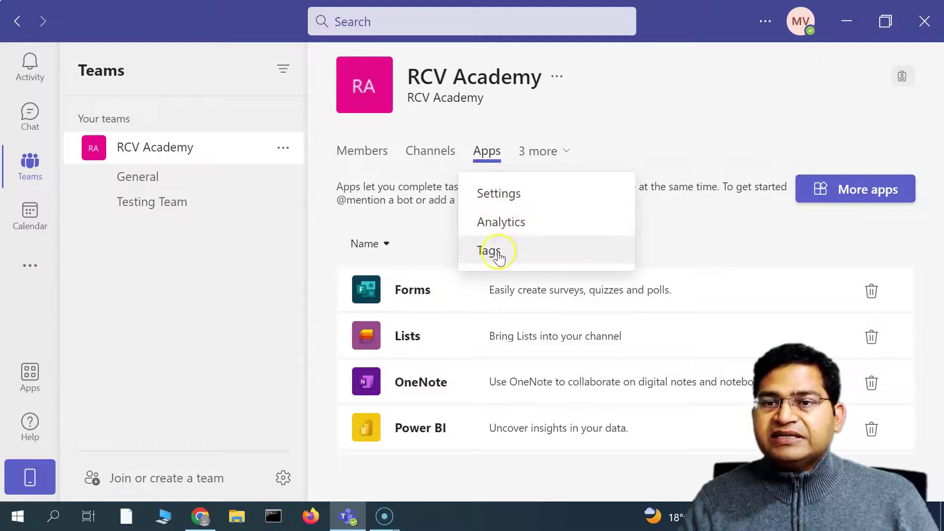
left_click(702, 229)
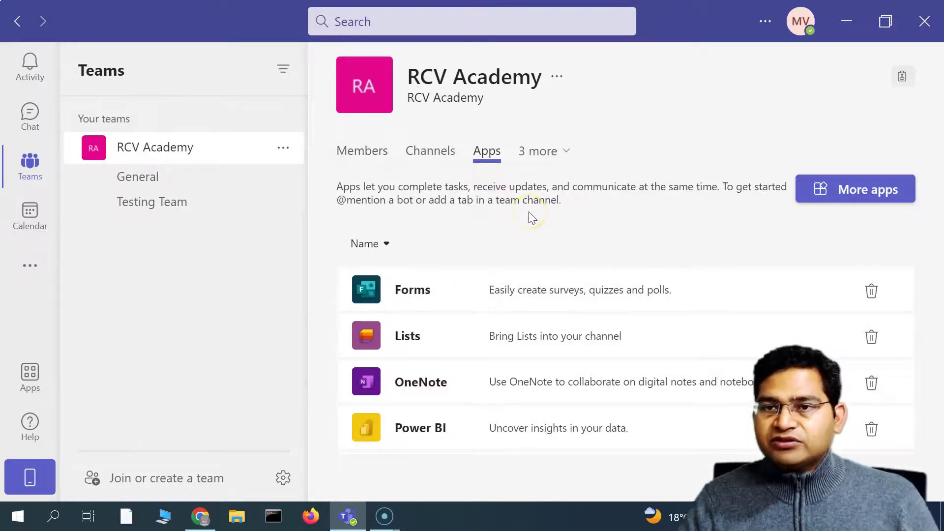
- View the editable name, description and privacy details of the RCV Academy team, and leave without saving
left_click(285, 152)
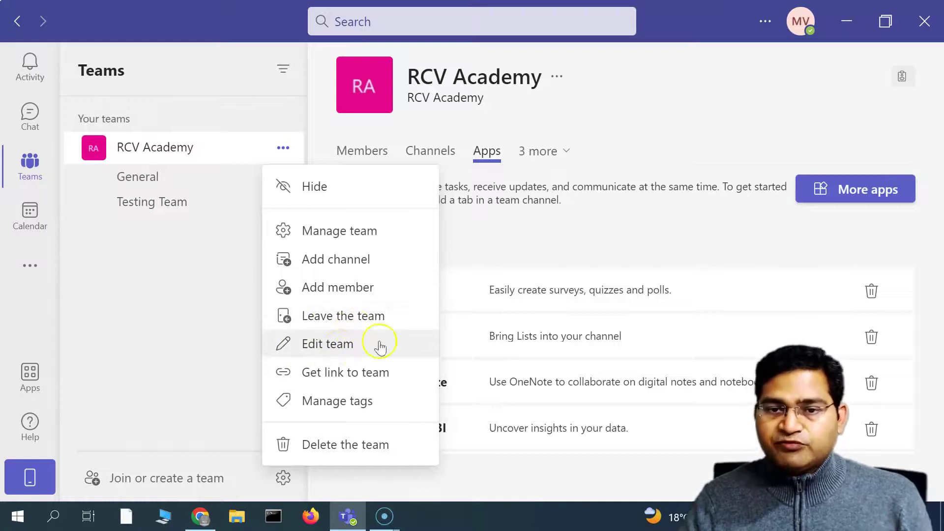
left_click(339, 346)
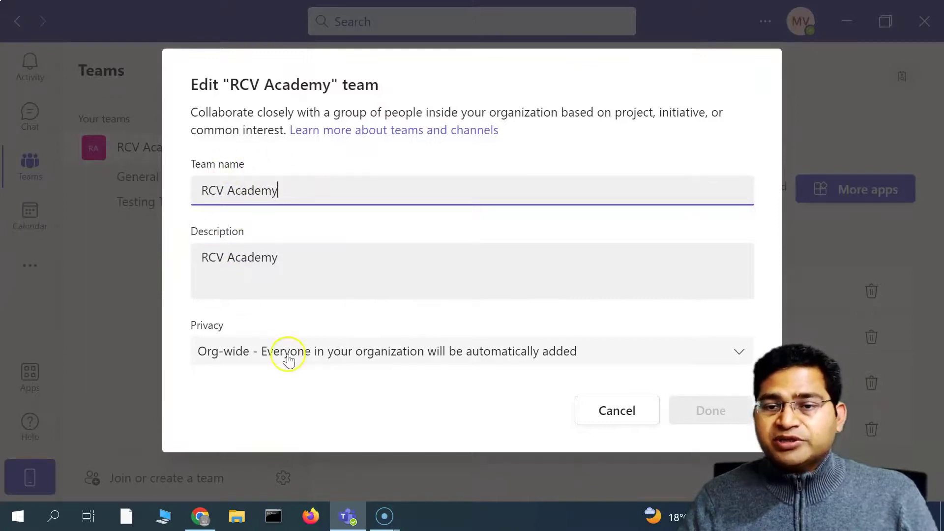
left_click(618, 410)
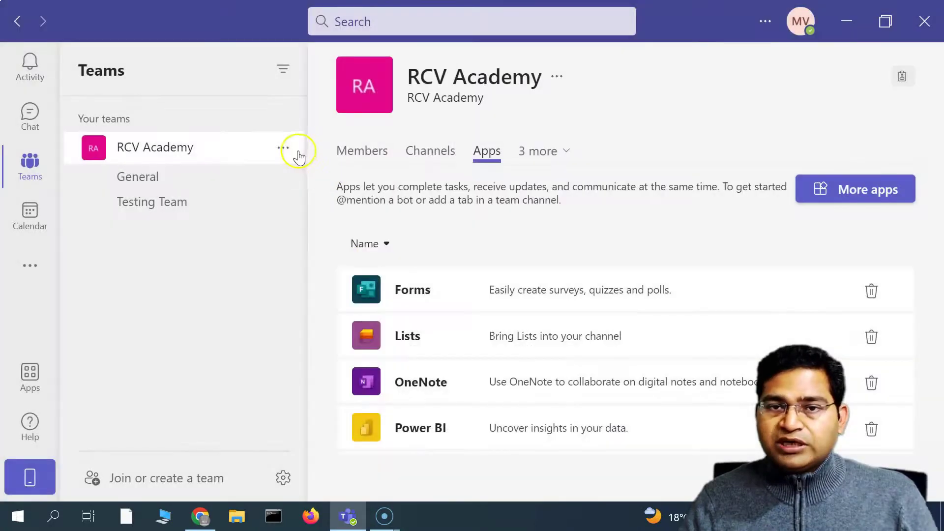
- Review the other actions available for the RCV Academy team and revisit its member and settings pages
left_click(285, 148)
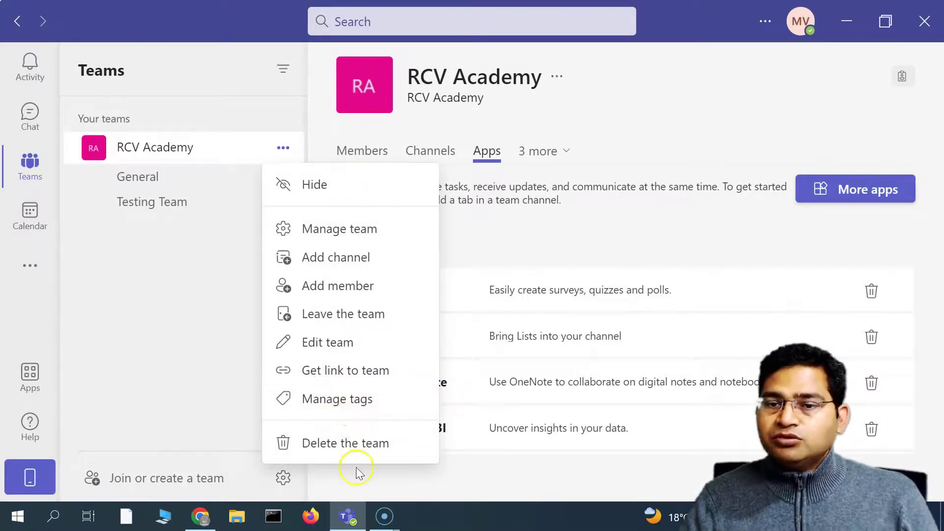
left_click(142, 286)
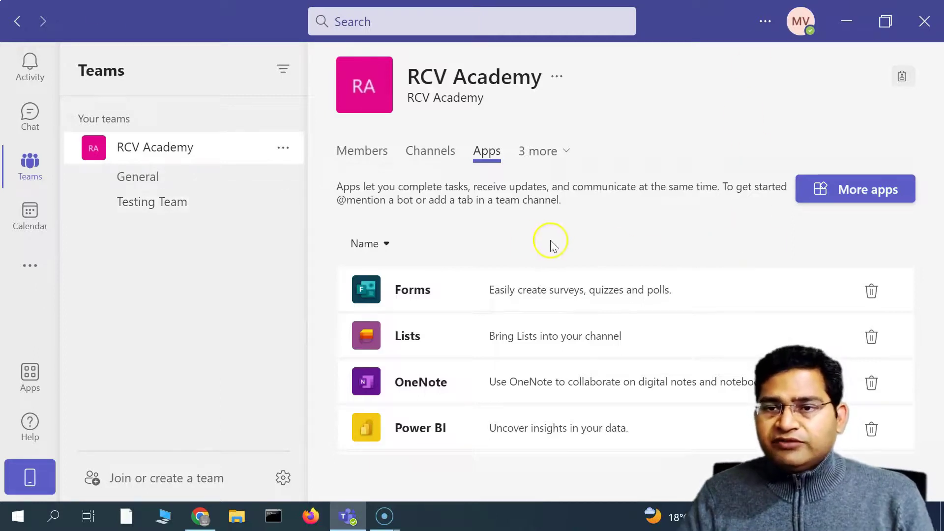
left_click(369, 153)
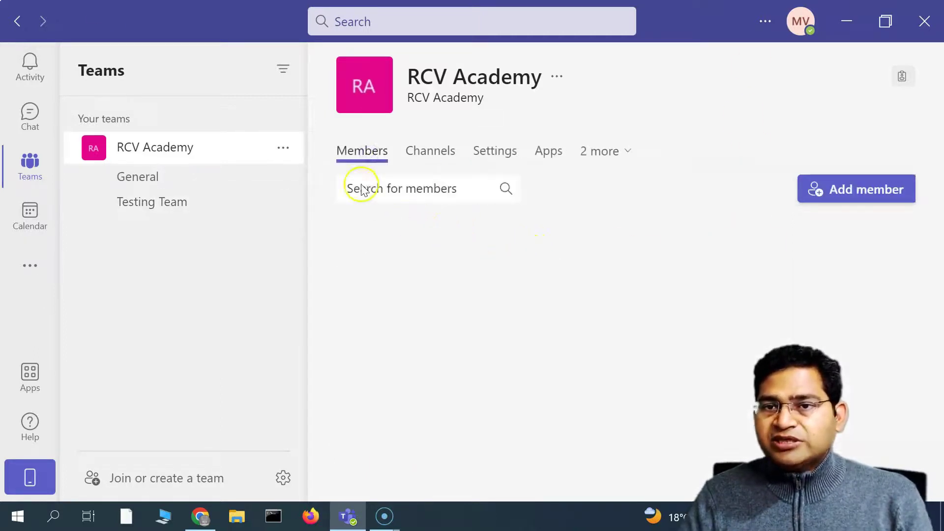
left_click(495, 157)
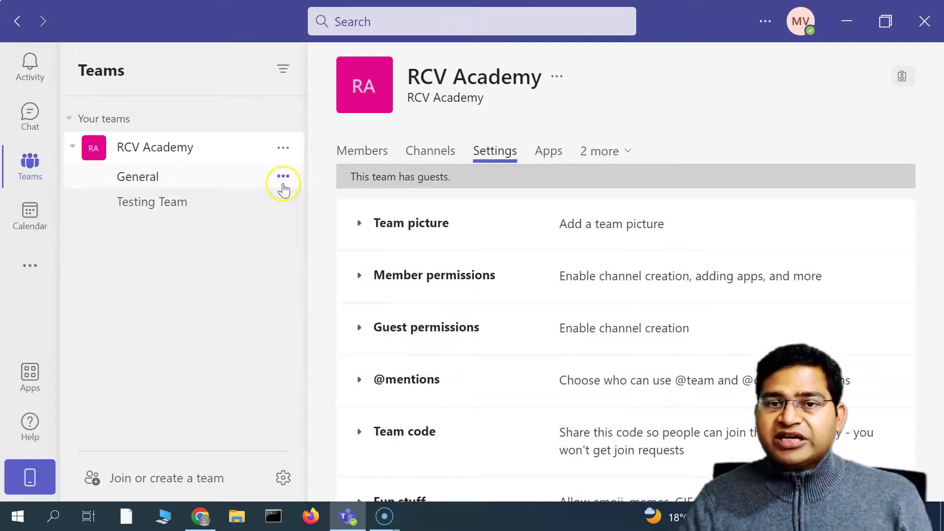
- Check the notification choices for the Testing Team channel and pin the channel
left_click(287, 208)
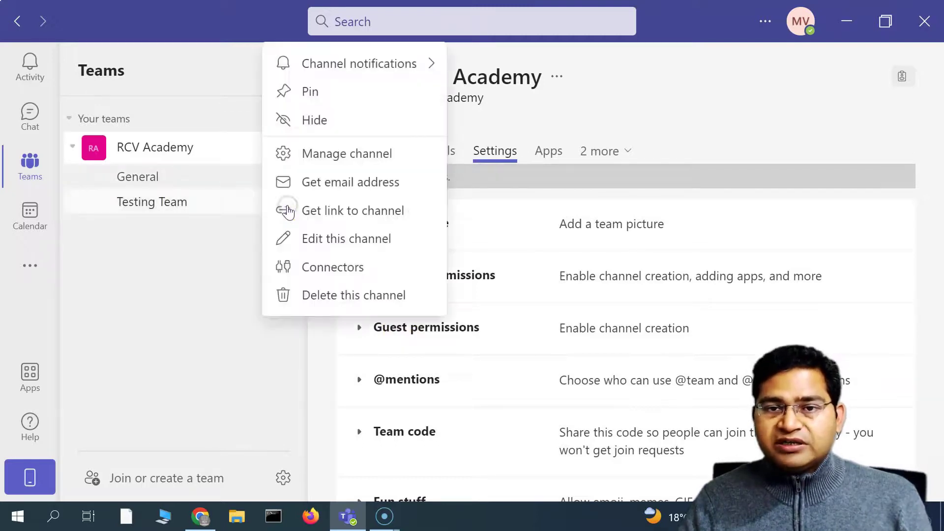
mouse_move(328, 76)
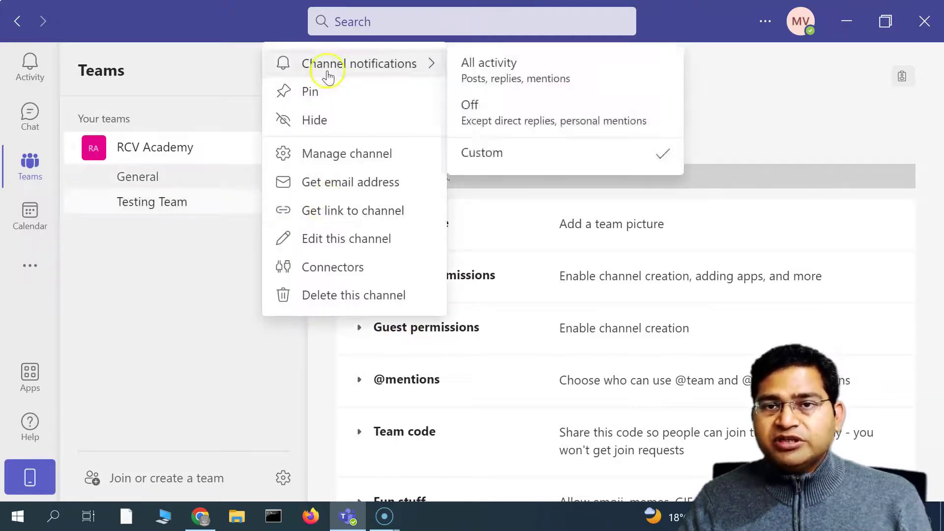
left_click(187, 308)
left_click(286, 203)
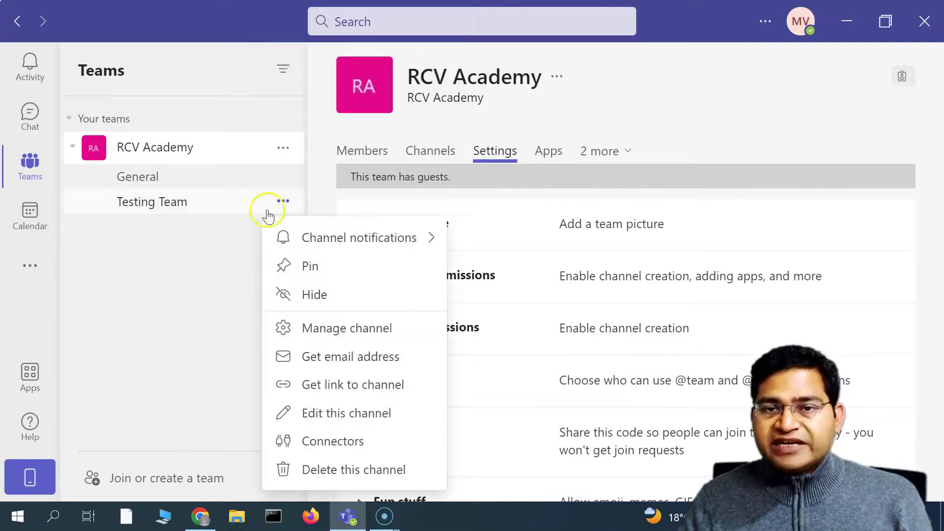
mouse_move(322, 244)
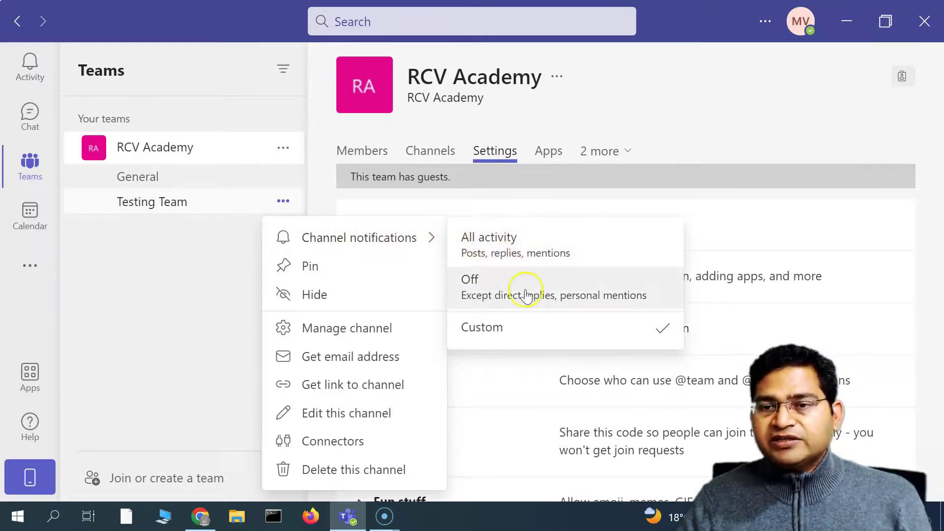
left_click(331, 266)
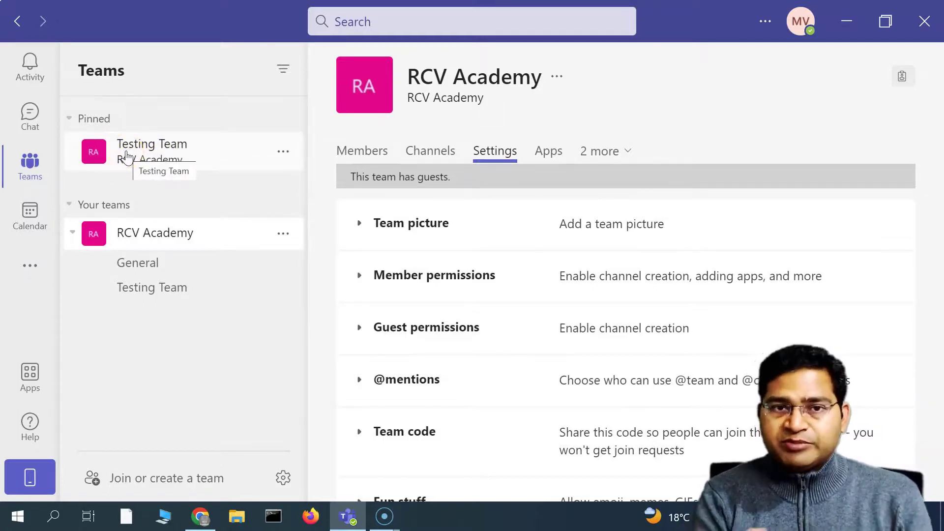
left_click(114, 142)
- Examine the Testing Team channel's moderation and posting permissions and its engagement analytics for the last 7 days
left_click(283, 287)
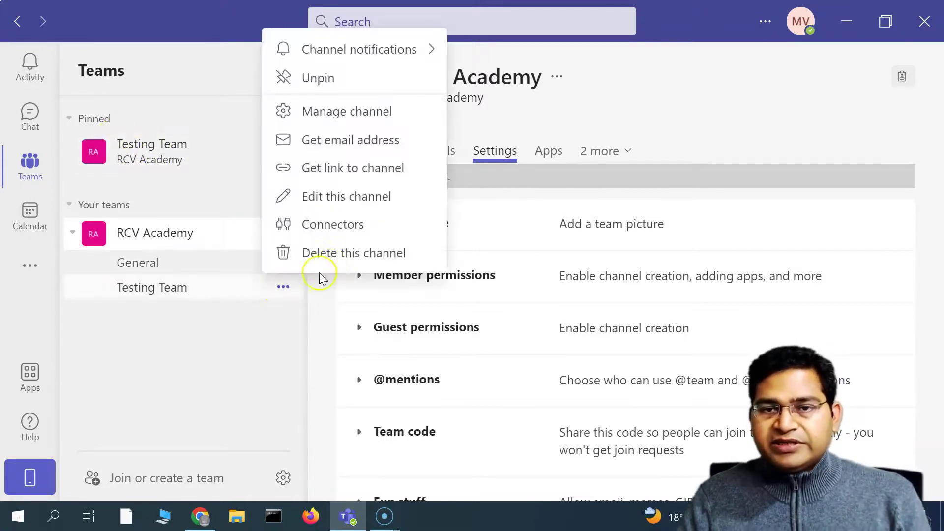
left_click(339, 112)
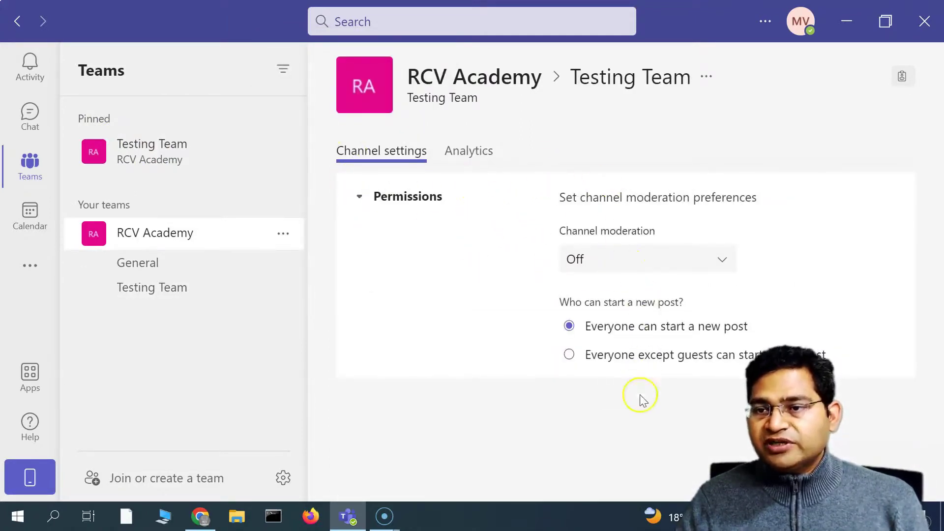
left_click(481, 153)
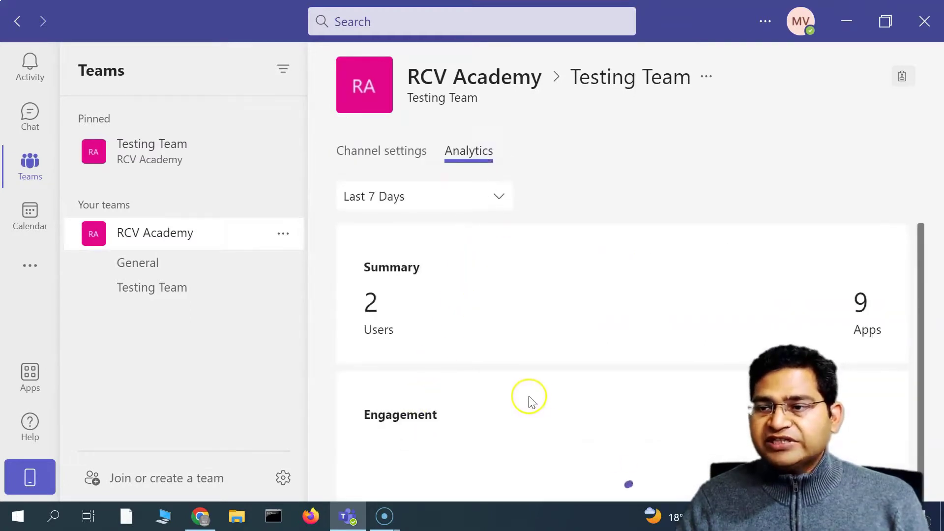
scroll(520, 297, "down", 3)
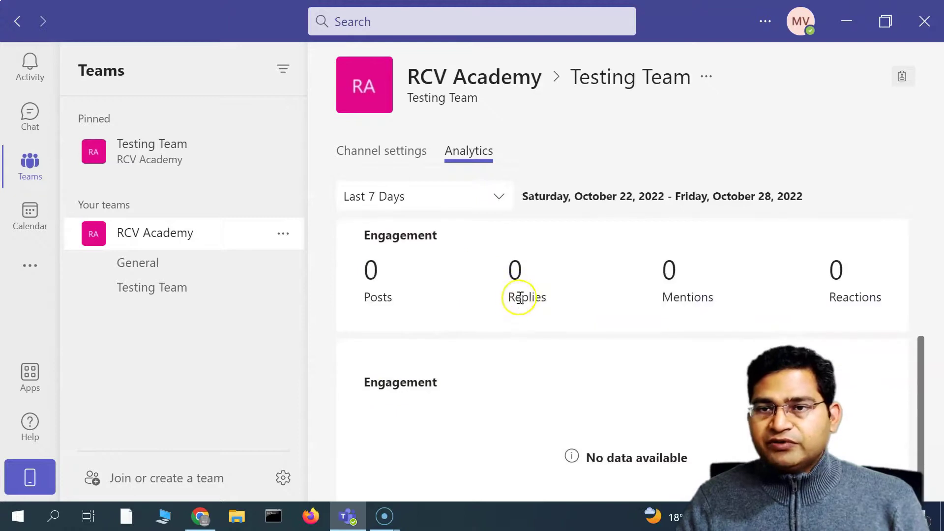
left_click(289, 291)
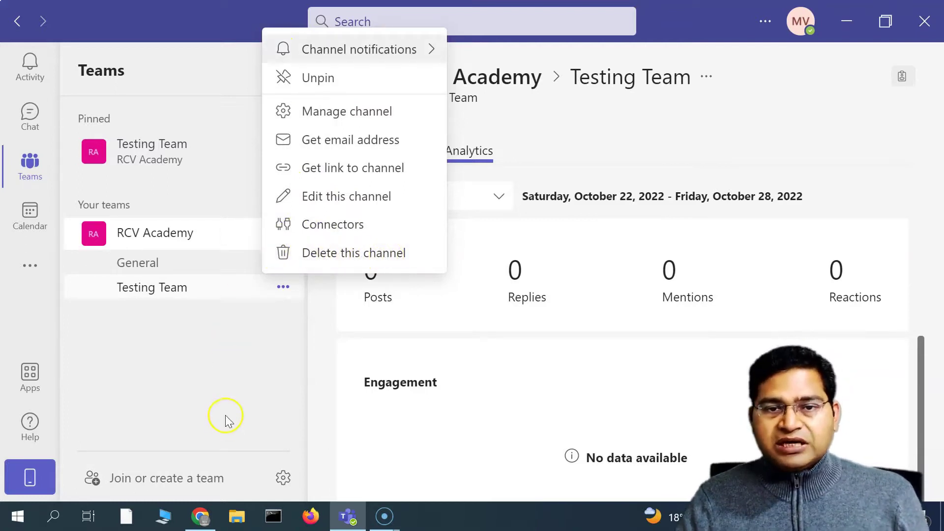
left_click(232, 371)
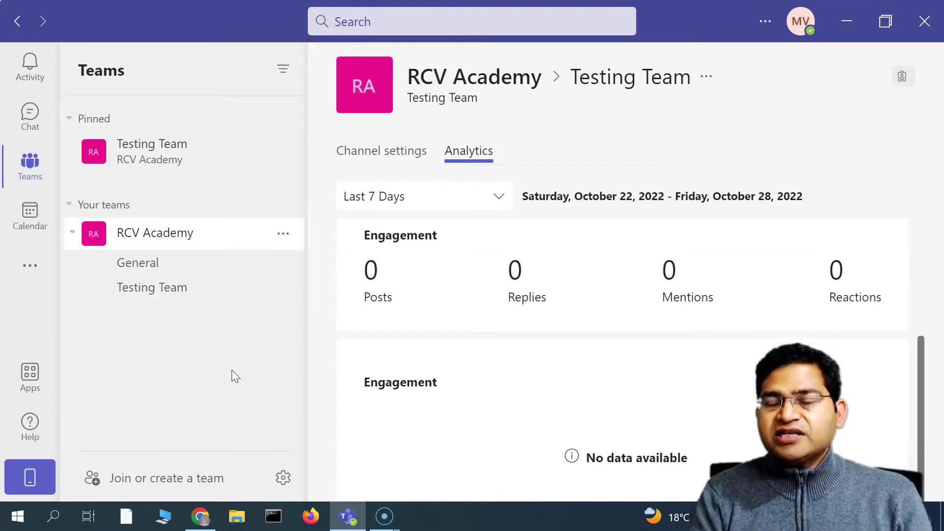